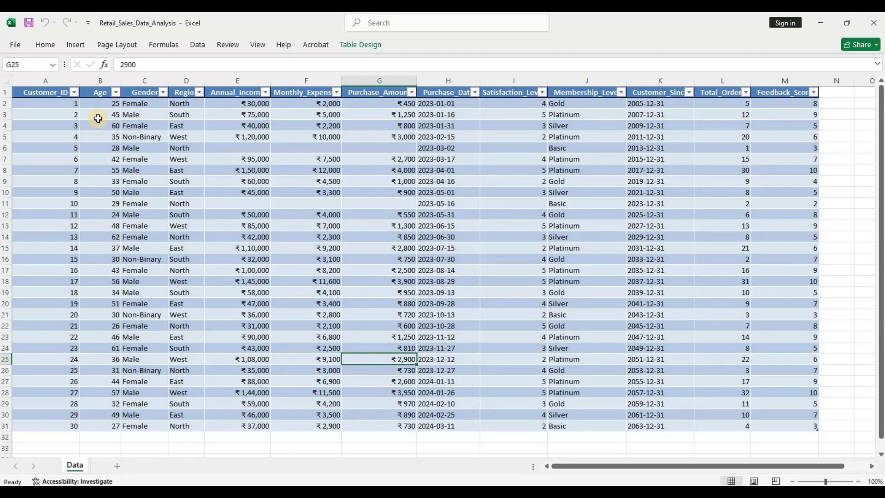
Step: Examine the retail sales columns from Age through Satisfaction_Level, including the filter values available for Gender, Region and Satisfaction_Level
left_click(98, 118)
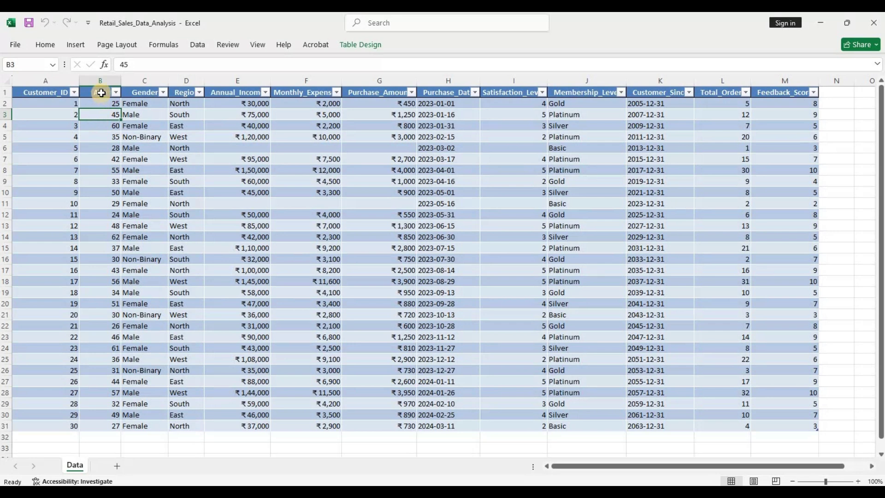
left_click(510, 91)
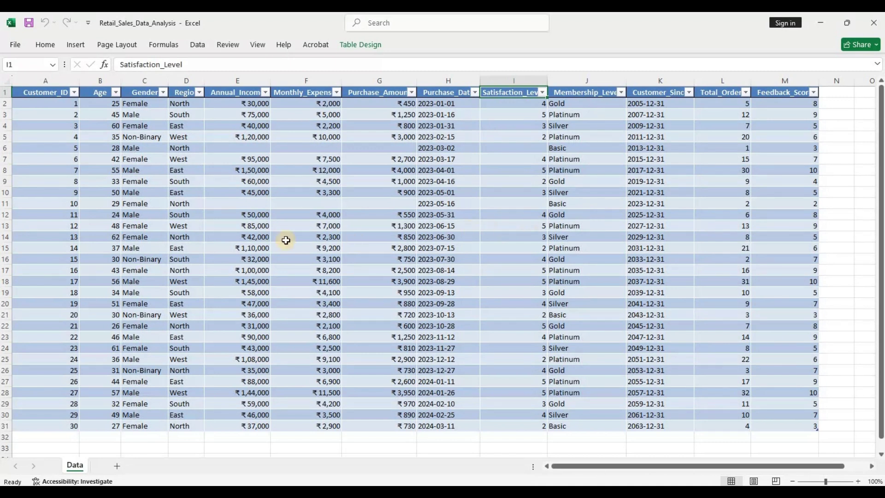
left_click(99, 93)
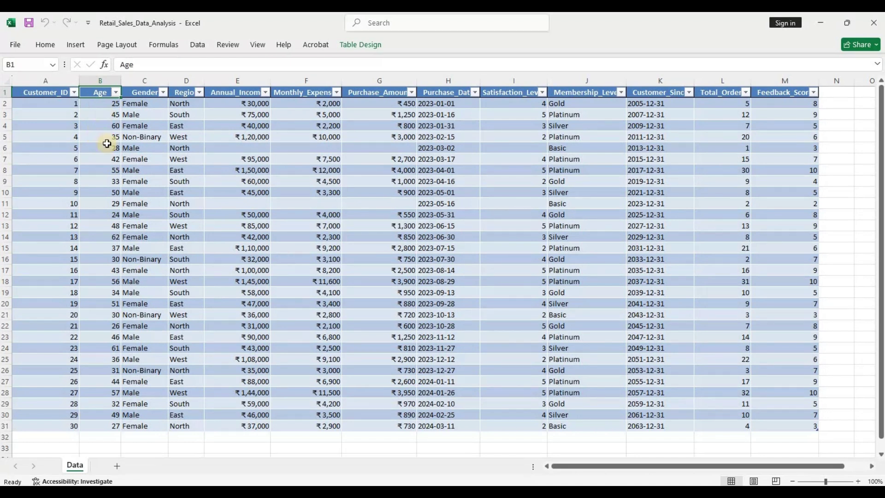
left_click(138, 105)
left_click(163, 94)
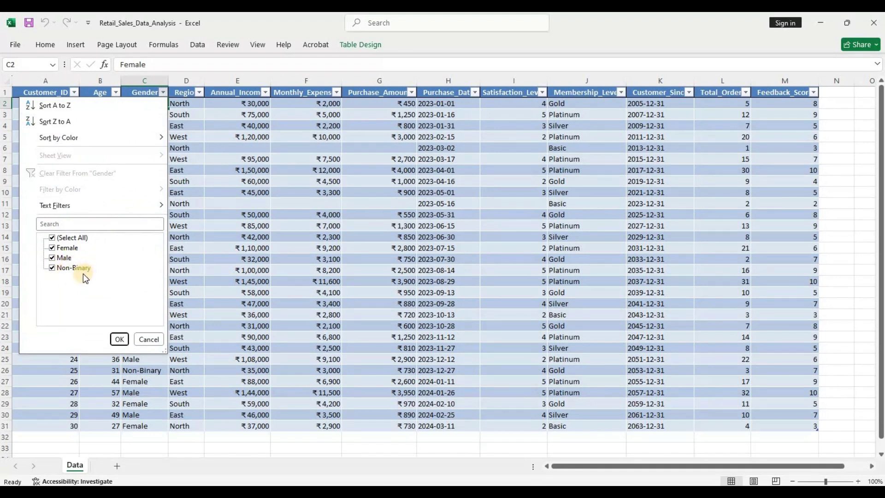
left_click(224, 168)
left_click(198, 92)
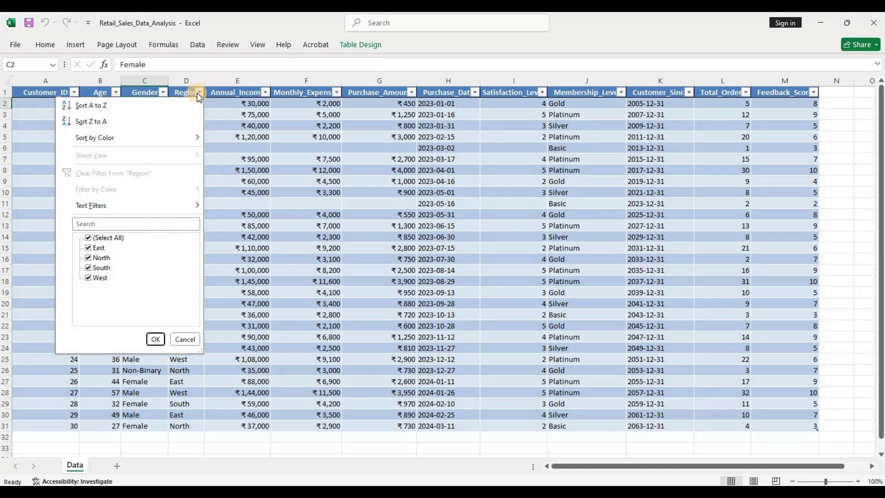
left_click(229, 203)
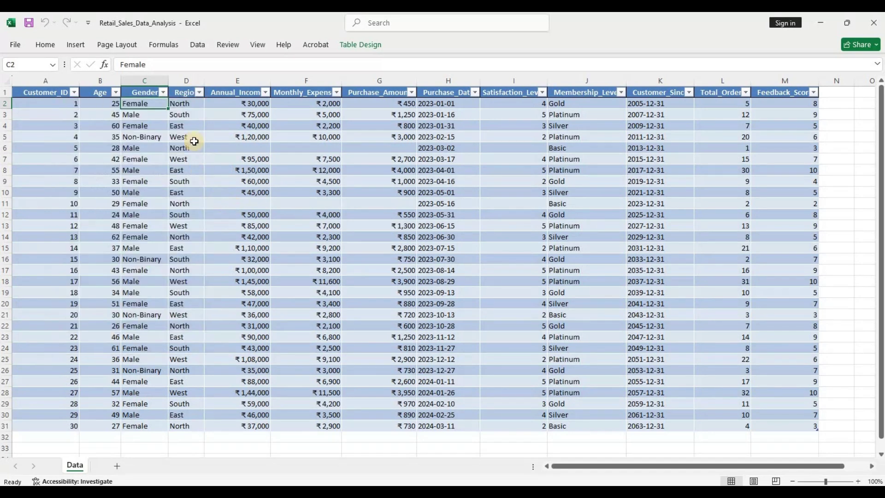
left_click(236, 93)
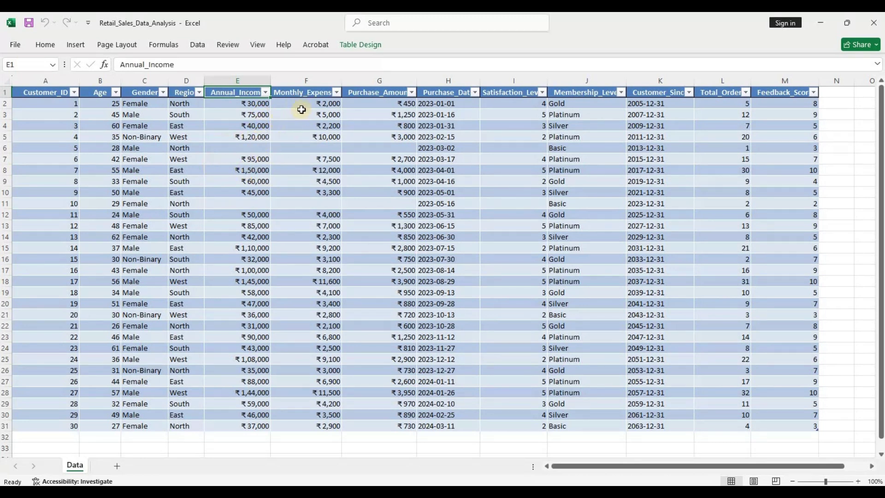
left_click(306, 92)
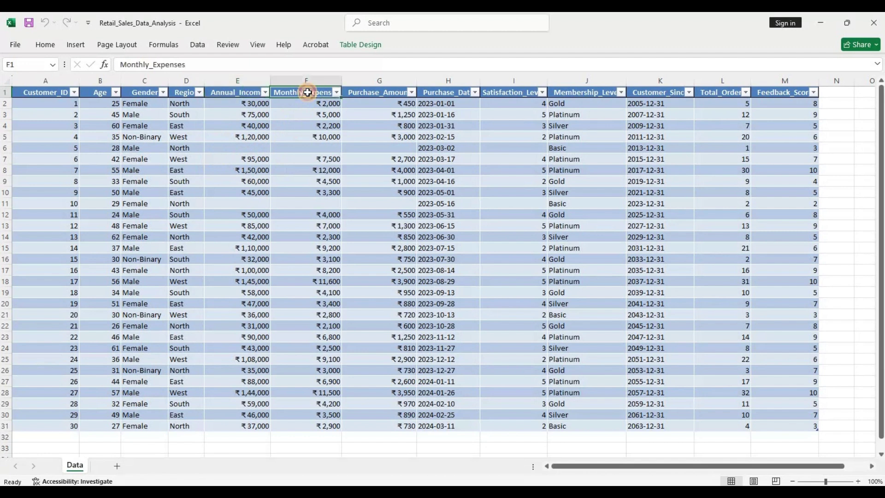
left_click(384, 93)
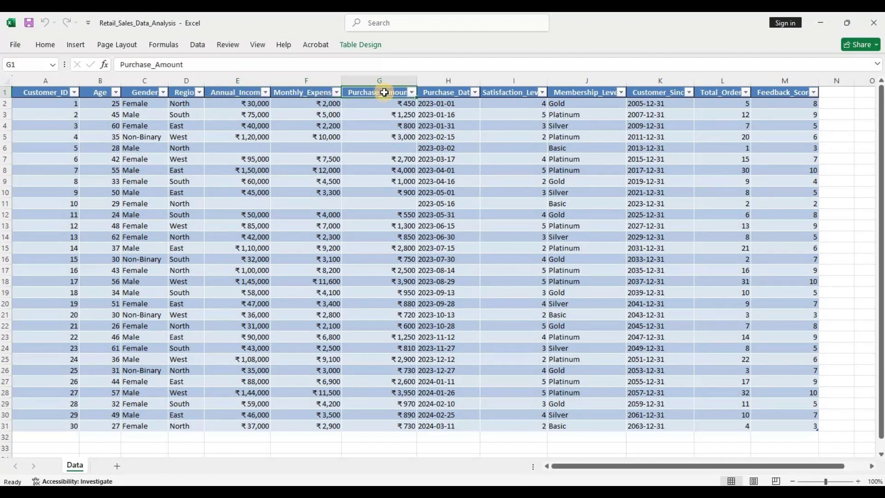
left_click(443, 92)
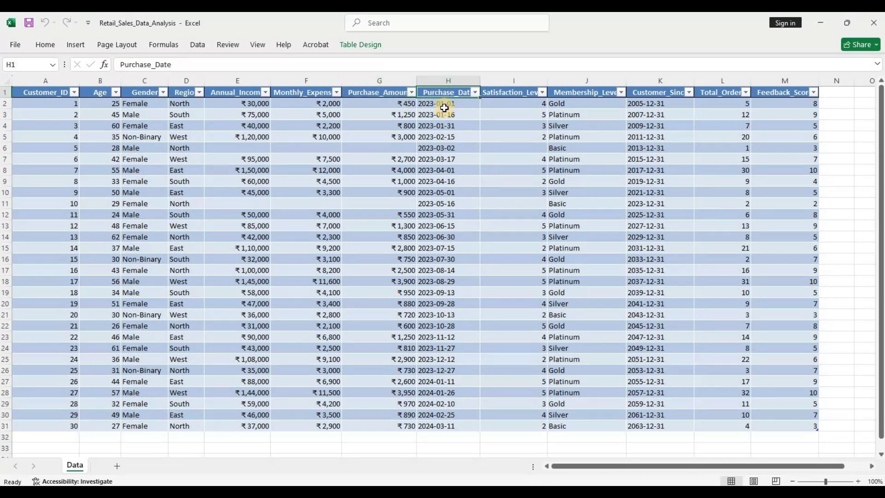
left_click(513, 93)
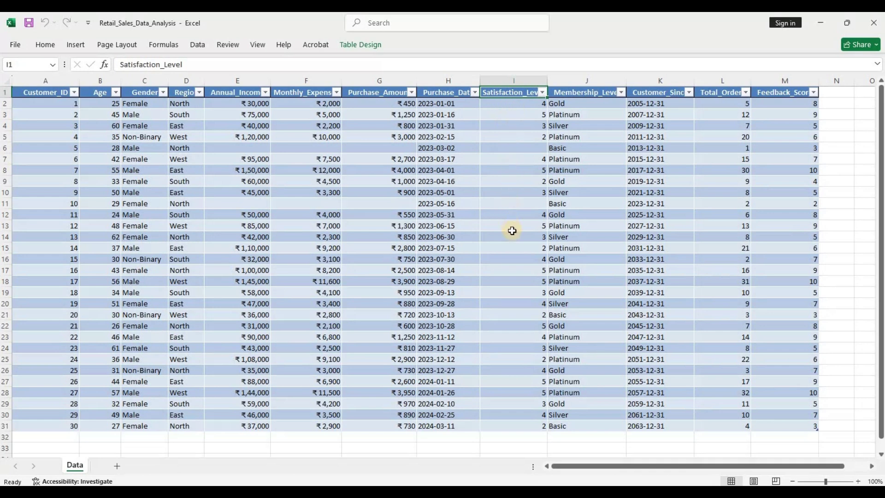
left_click(542, 93)
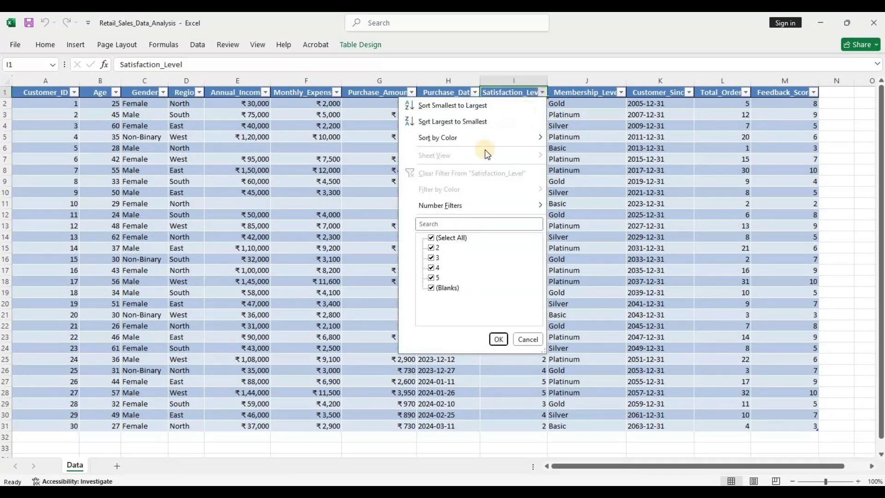
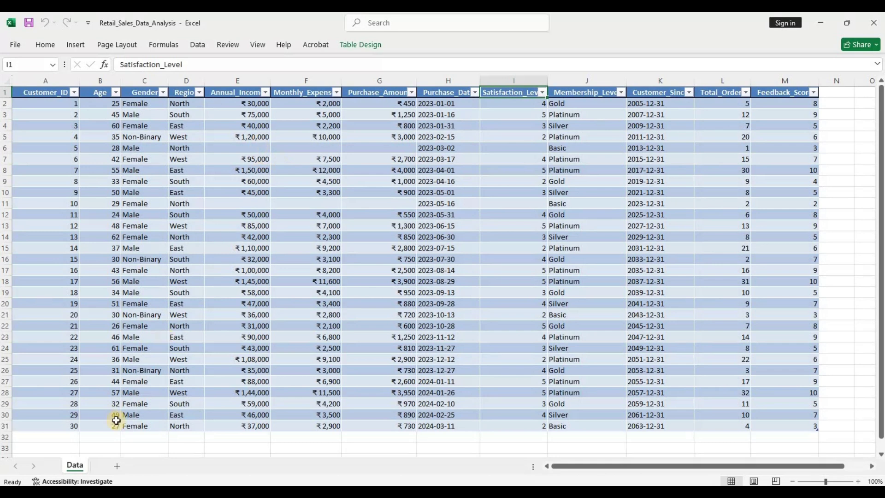
Step: Add a new worksheet after the Data sheet and name it Analysis
left_click(117, 466)
double_click(115, 466)
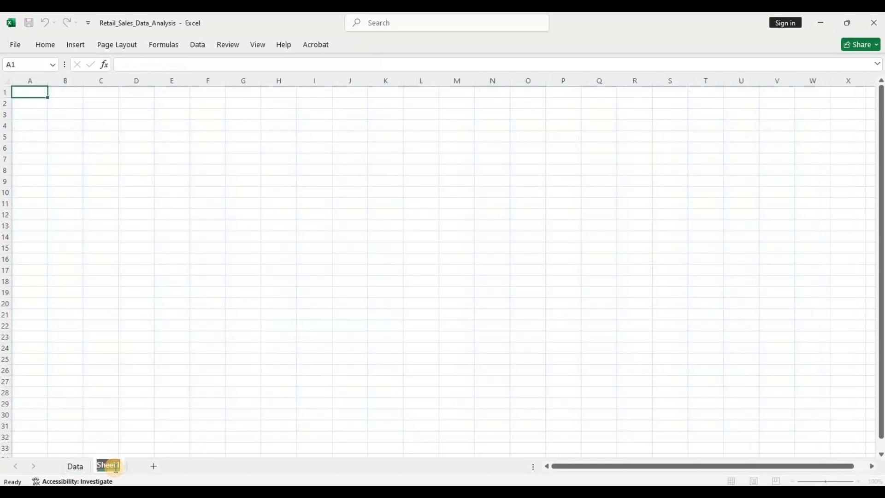
type("Analysis")
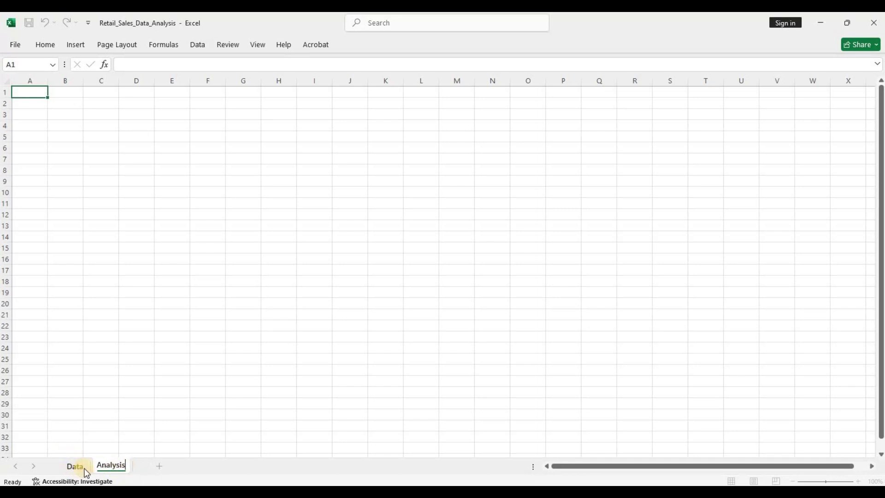
left_click(257, 360)
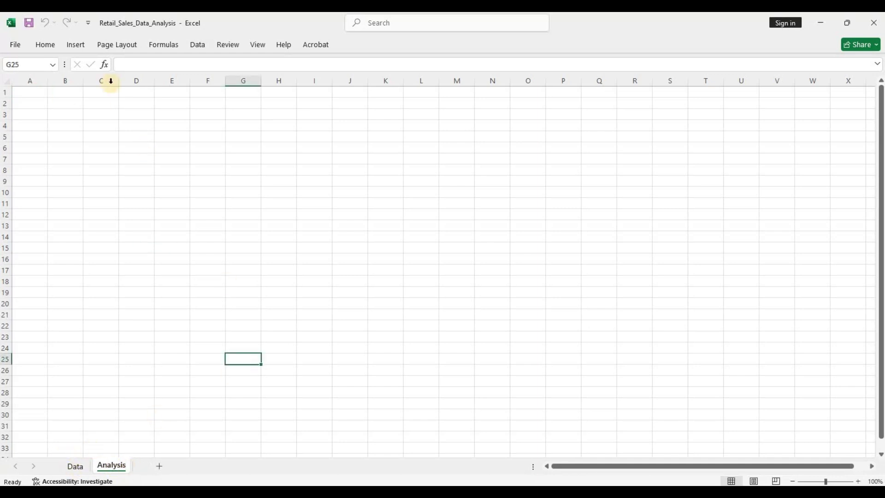
Step: Start the Descriptive Statistics analysis tool and set its input range to the Annual_Income column with header, Data!$E$1:$E$31
left_click(199, 44)
left_click(818, 62)
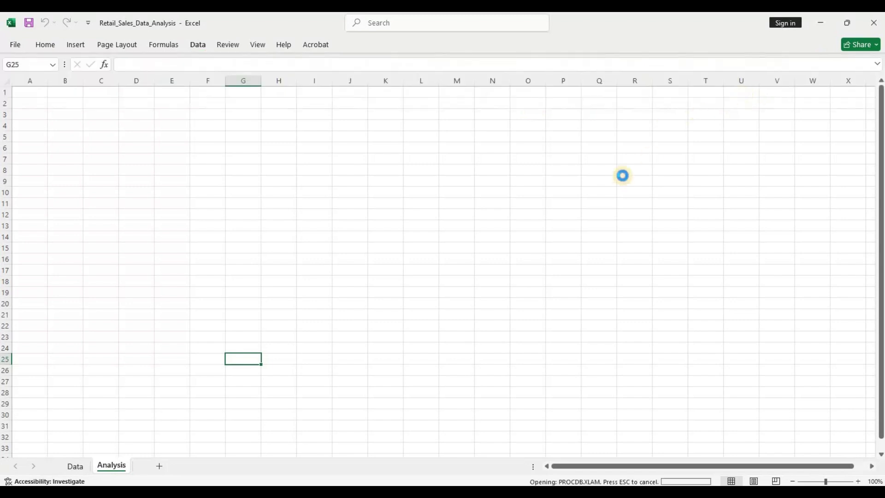
left_click(563, 229)
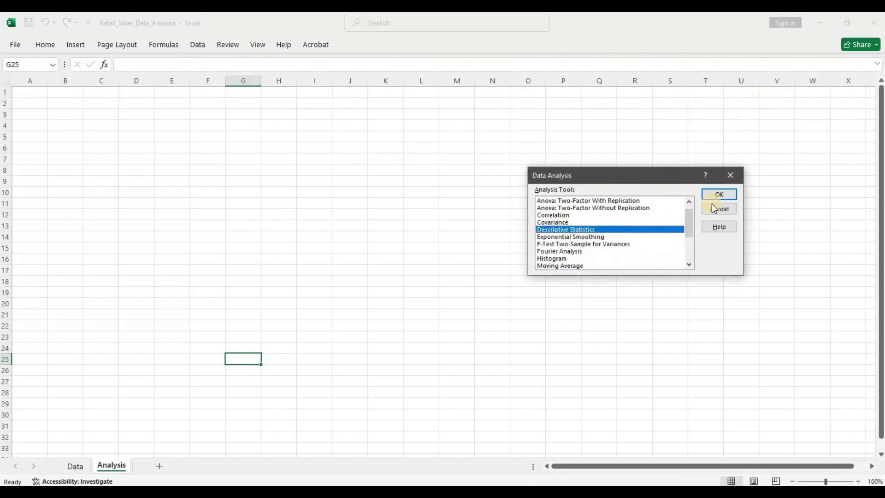
left_click(718, 196)
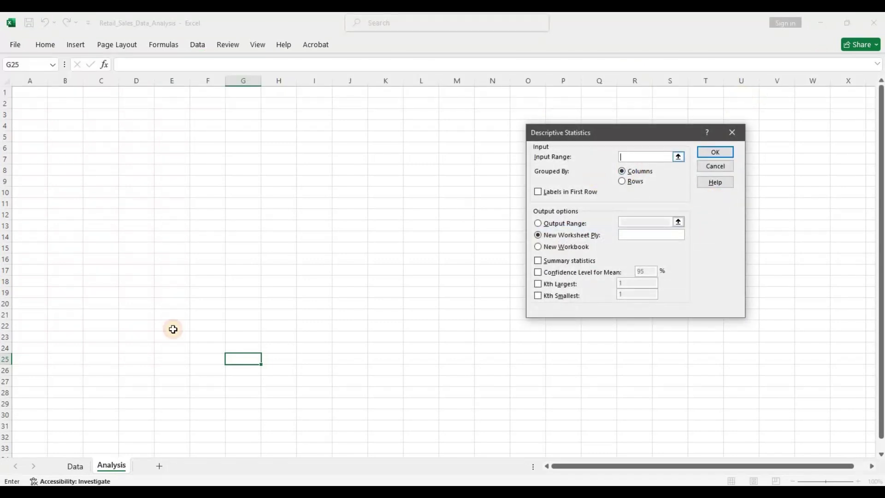
left_click(76, 465)
left_click_drag(245, 92, 231, 426)
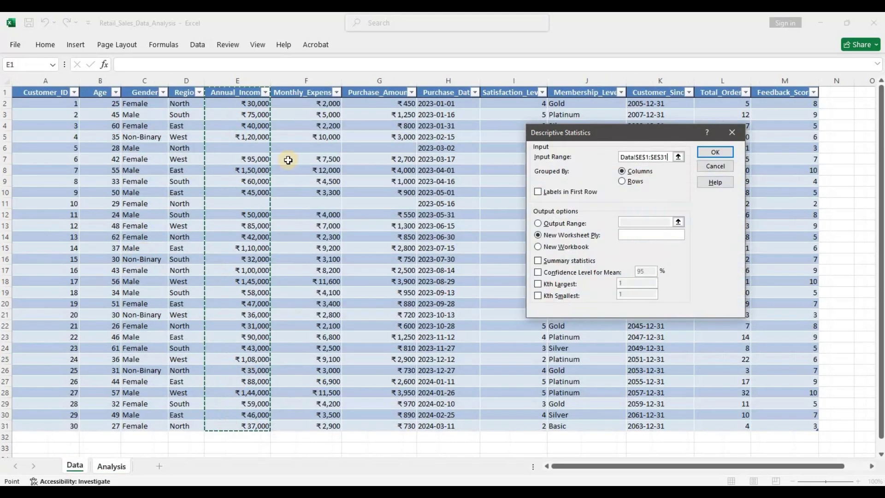
Step: Generate summary statistics with the output range at $A$1 of the Analysis sheet, treating the first input row as labels
left_click(538, 224)
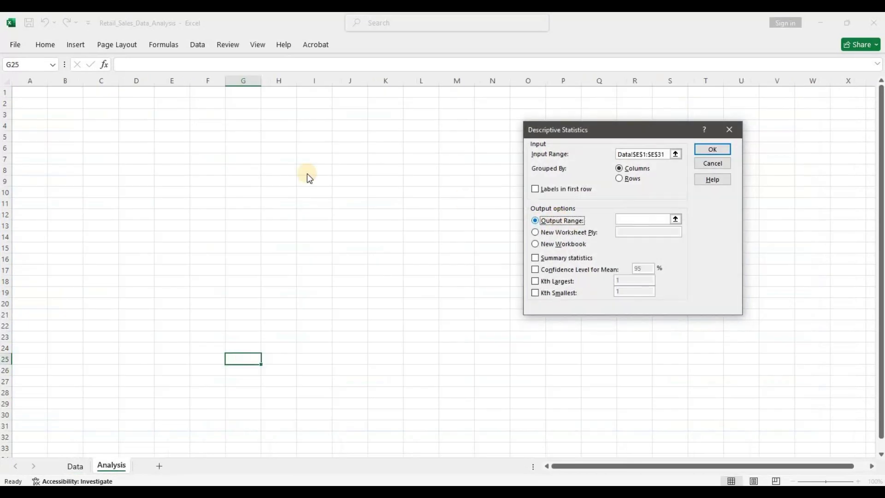
left_click(636, 219)
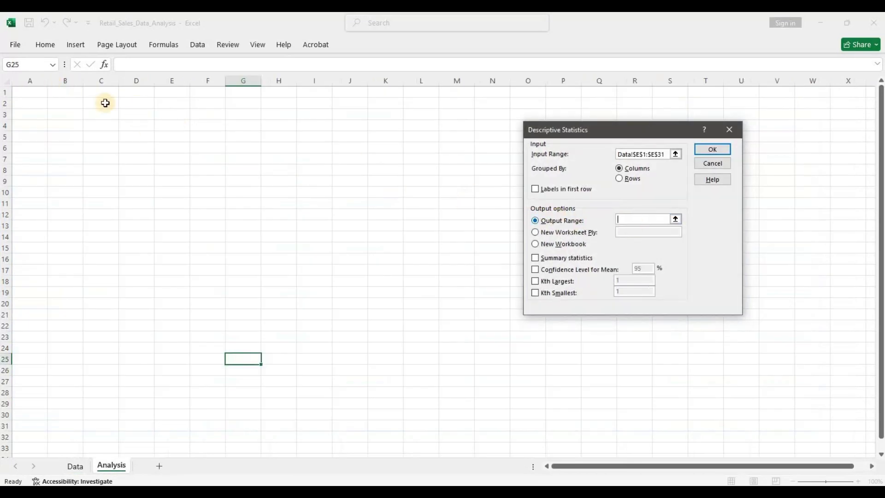
left_click(39, 93)
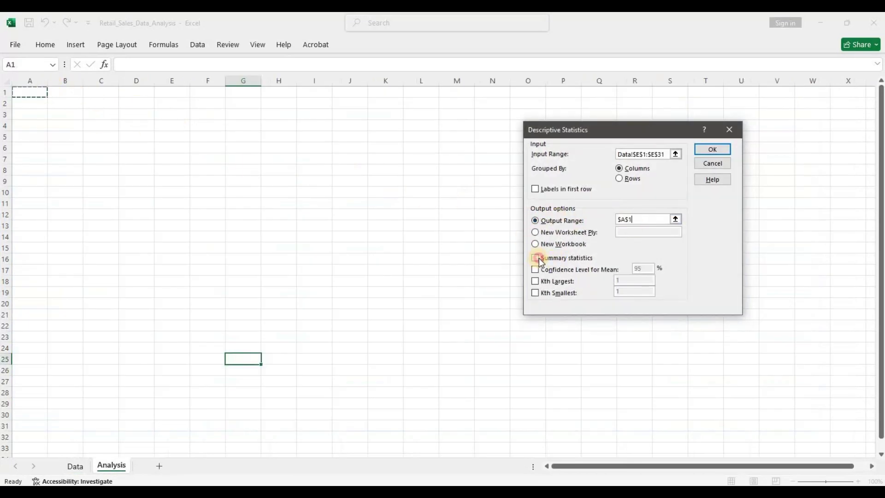
left_click(538, 258)
left_click(705, 152)
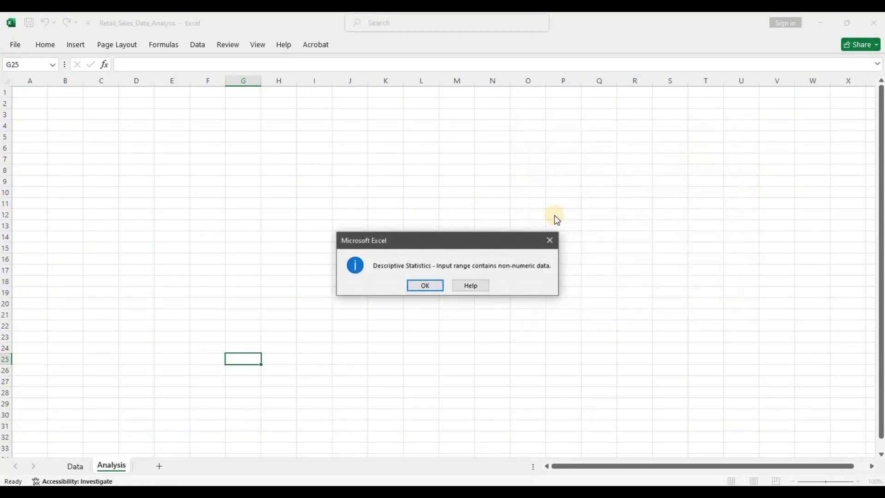
left_click(425, 286)
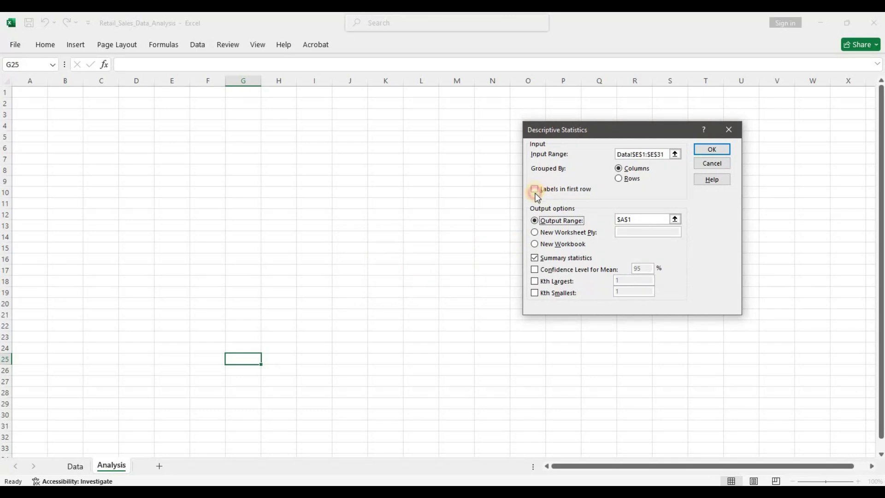
left_click(709, 150)
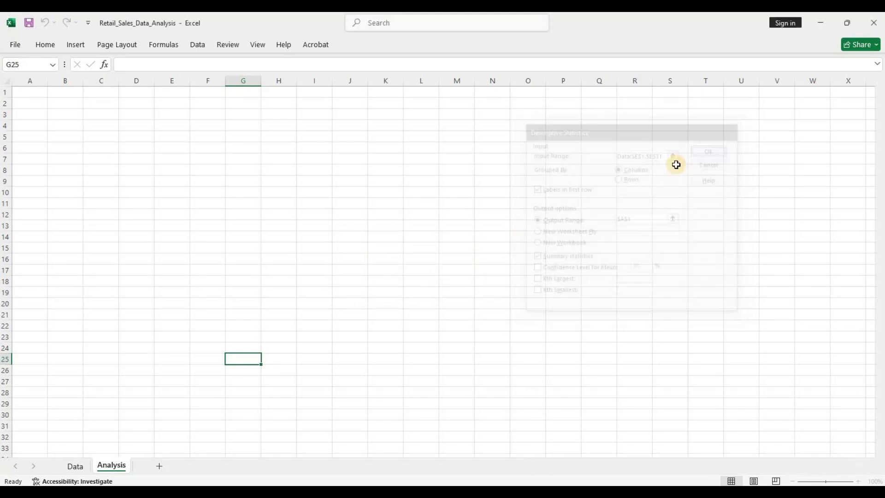
Step: Fit the widths of columns A and B to the Annual_Income statistics labels and values
double_click(48, 81)
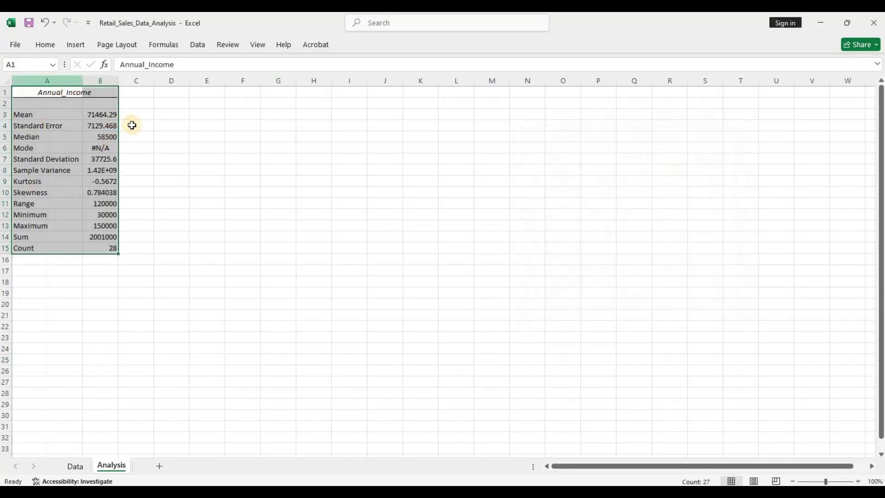
double_click(120, 82)
left_click(136, 140)
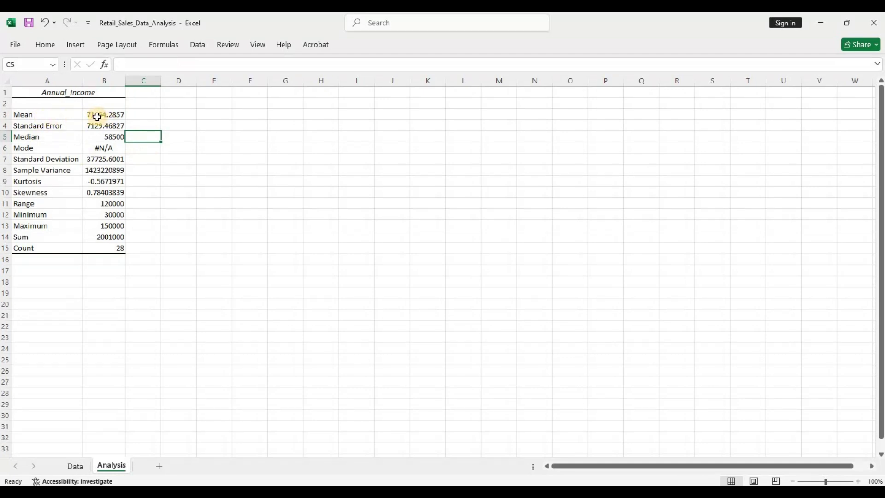
Step: Examine the Annual_Income median, standard deviation, sample variance, range, minimum, maximum and count, and return to the Data sheet
left_click(107, 137)
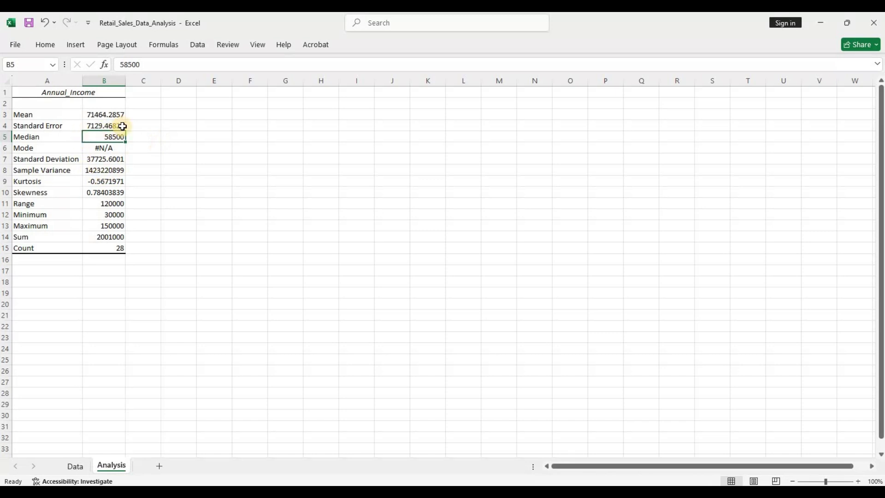
left_click(110, 160)
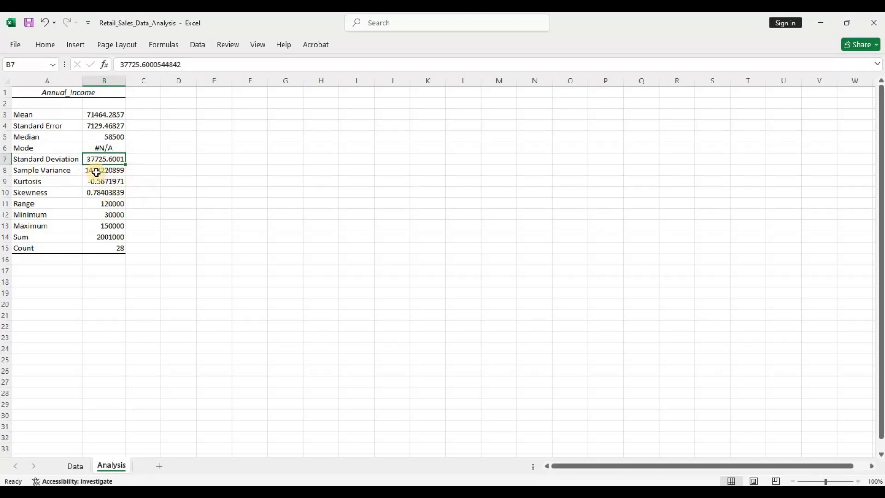
left_click(102, 172)
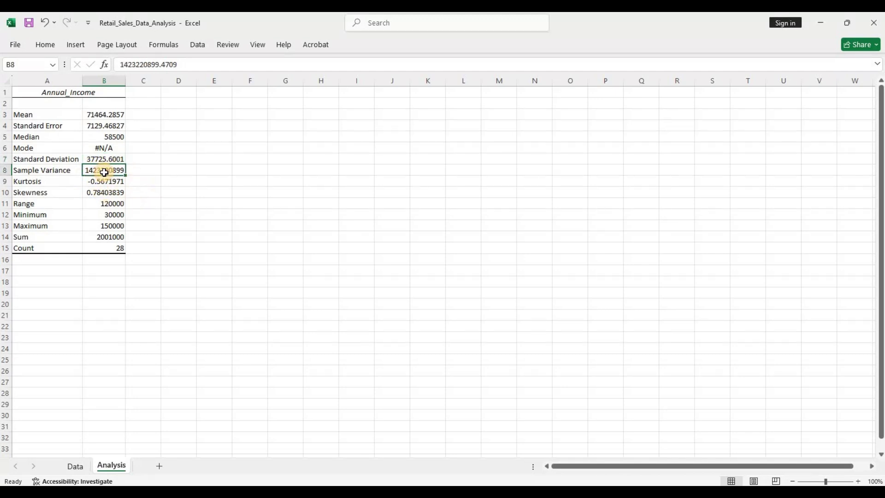
left_click(112, 203)
left_click(114, 216)
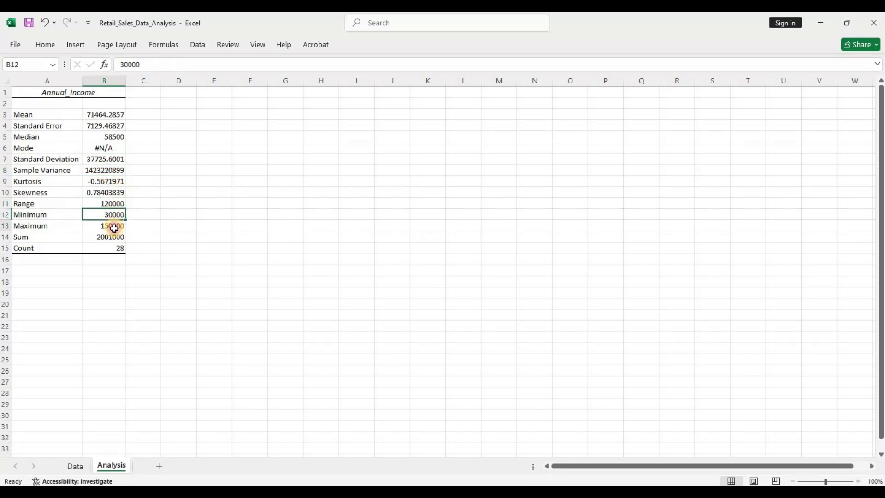
left_click(112, 227)
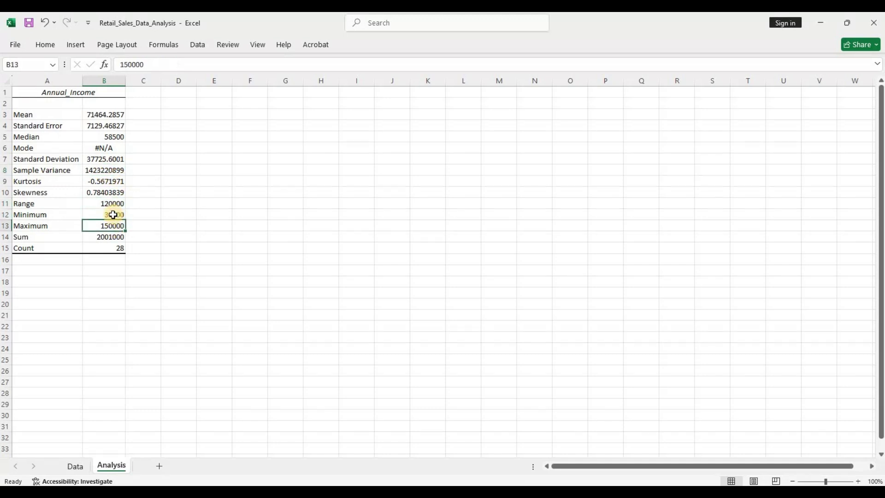
left_click(118, 249)
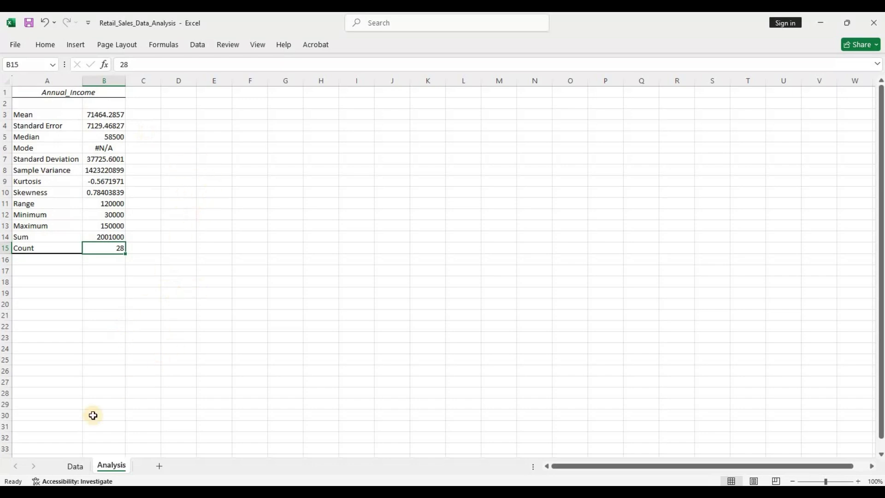
left_click(75, 466)
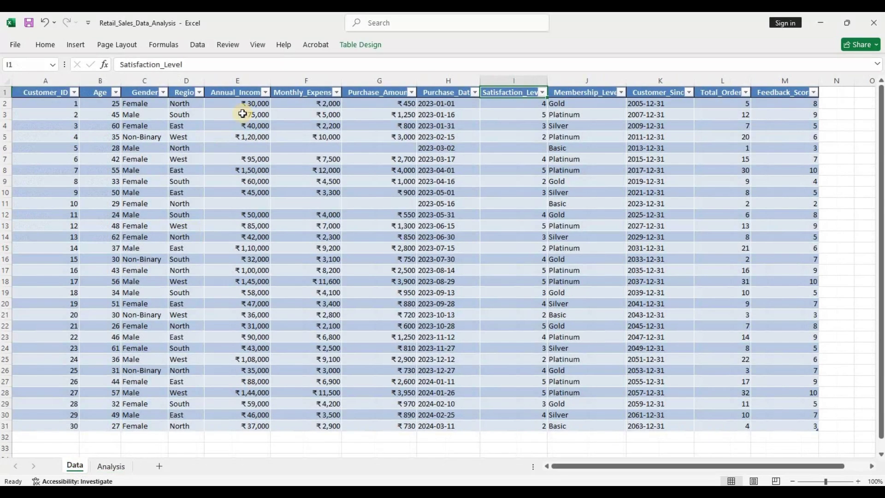
Step: Insert a Box & Whisker chart of the Annual_Income values in E2:E31
left_click_drag(247, 103, 248, 425)
left_click(79, 47)
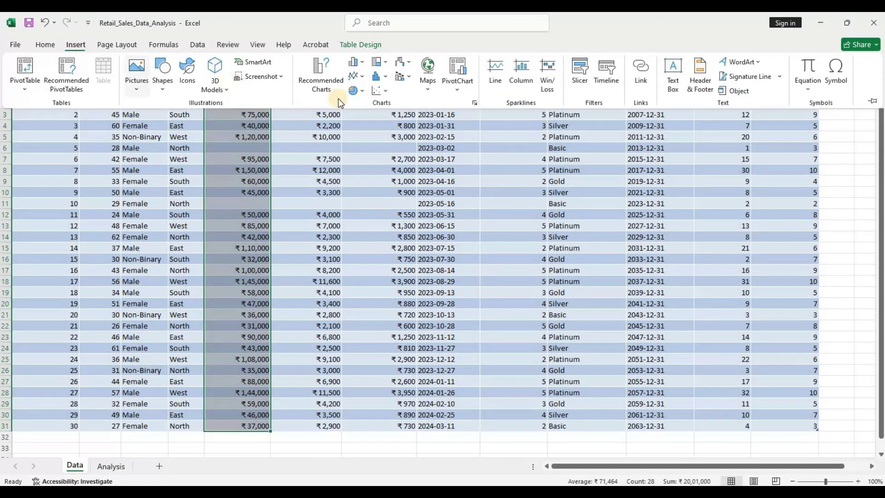
left_click(474, 102)
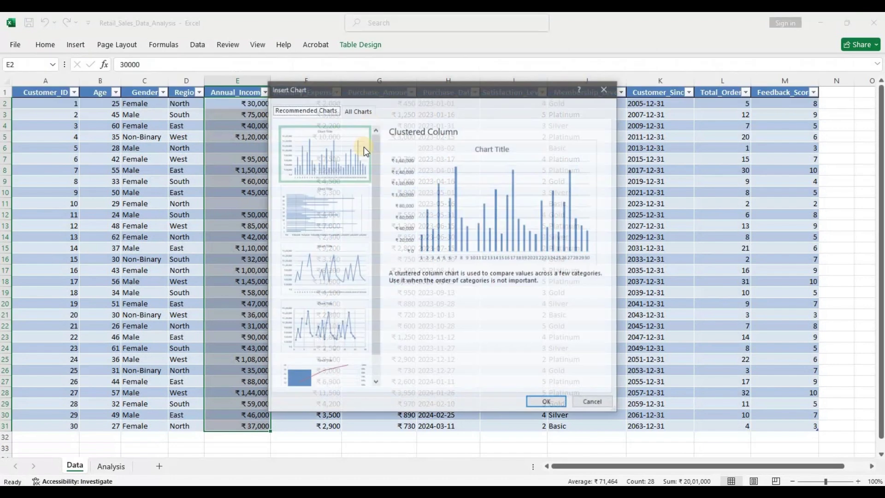
left_click(353, 112)
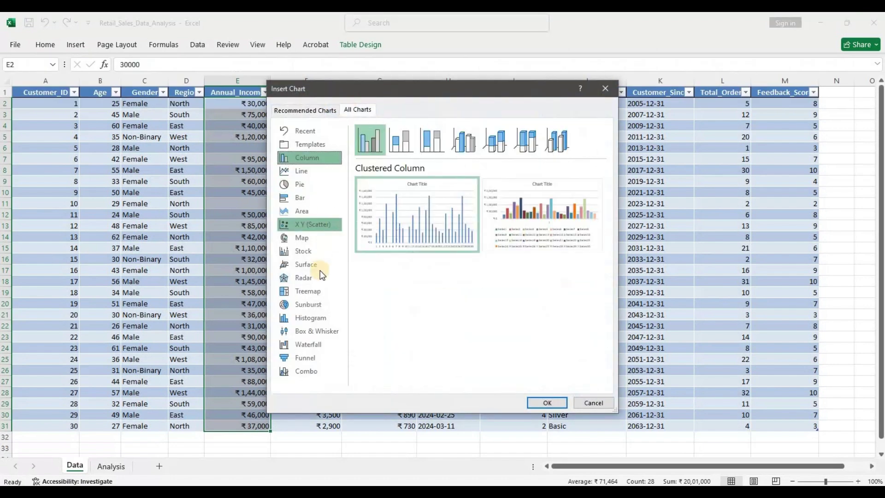
left_click(315, 329)
left_click(545, 405)
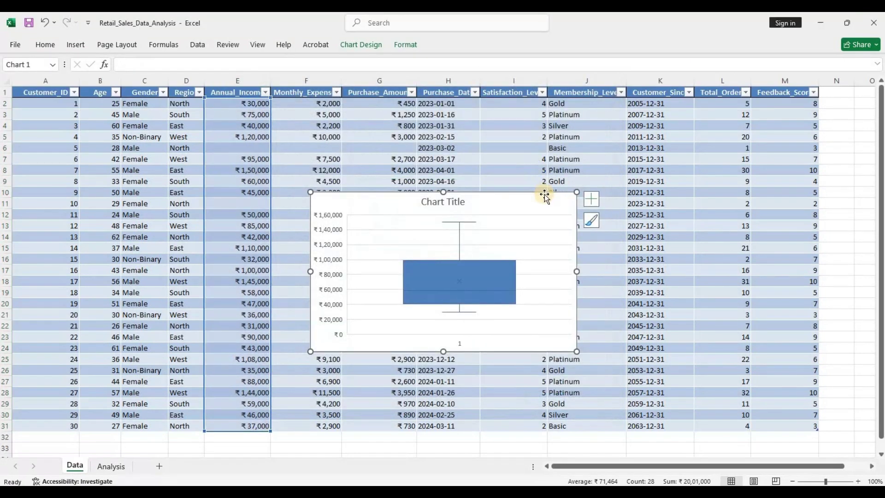
Step: Move the box plot from the Data sheet to the Analysis sheet and place it beside the Annual_Income statistics table
key("Delete")
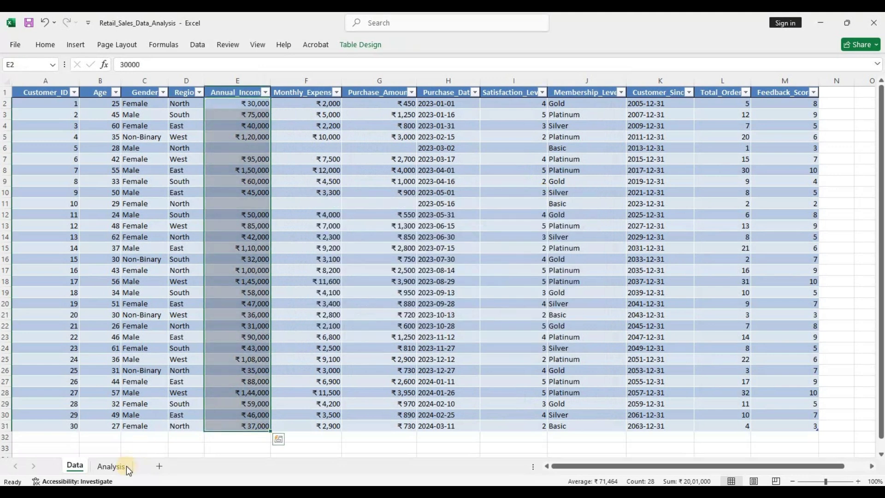
left_click(111, 466)
key("ctrl+v")
left_click_drag(263, 250, 326, 110)
Step: Add data labels to the Annual_Income box plot and remove its gridlines, leaving the legend off
left_click(427, 113)
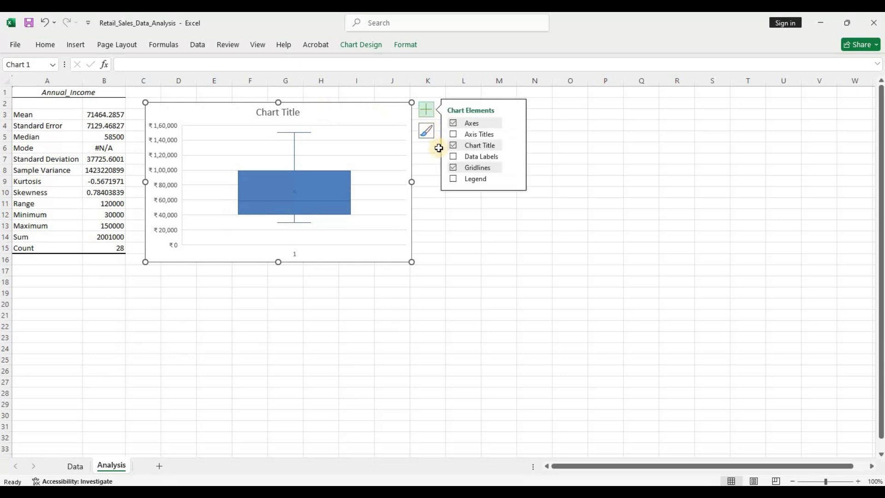
left_click(454, 157)
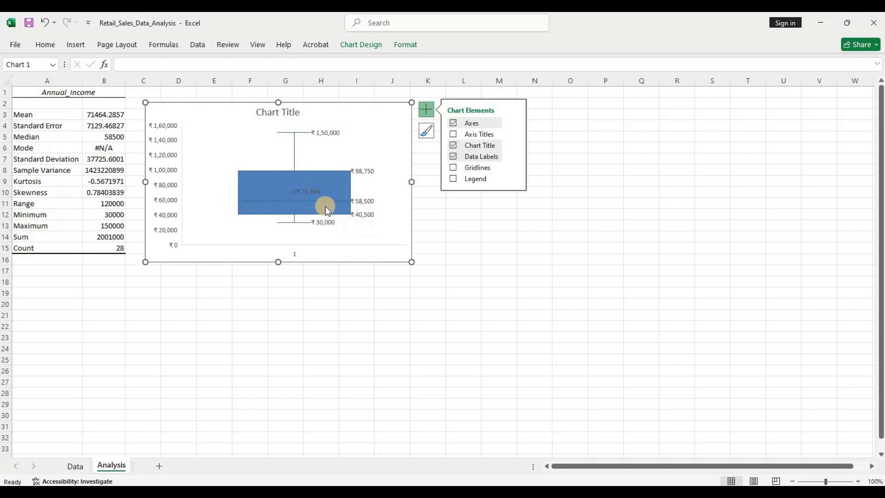
mouse_move(373, 206)
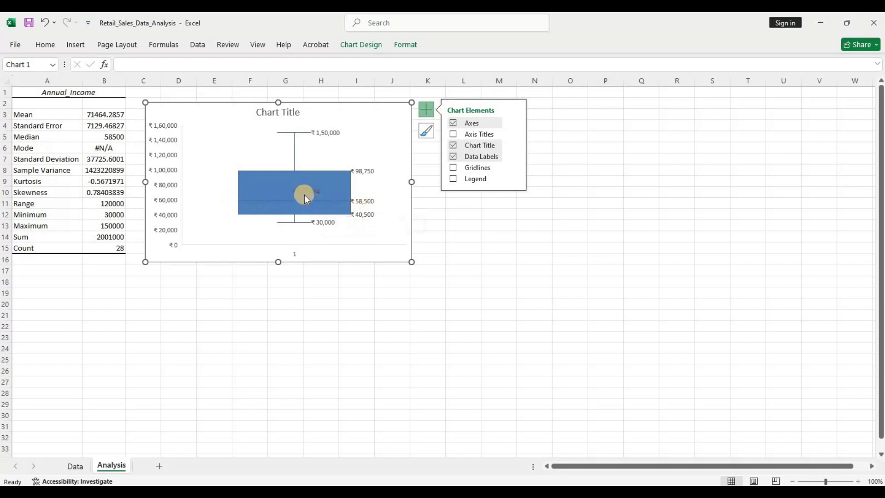
mouse_move(304, 194)
left_click(463, 180)
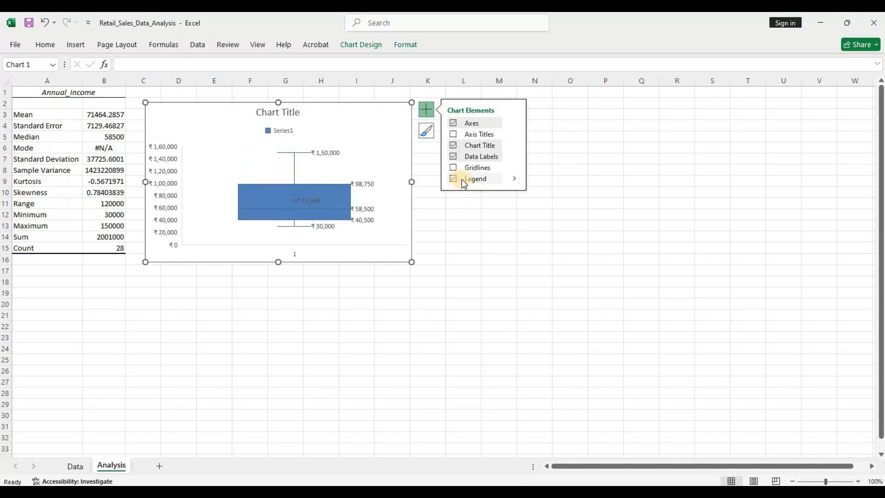
left_click(454, 180)
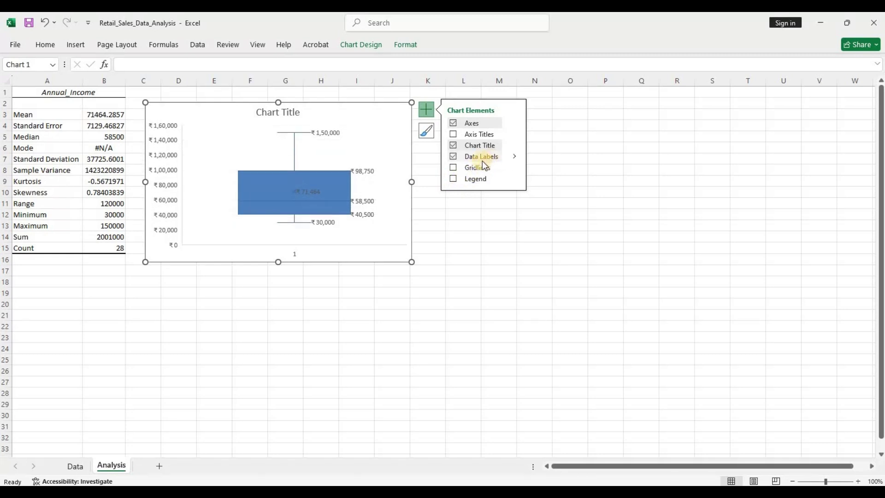
Step: Try showing the inner points of the Annual_Income box plot series
left_click(321, 190)
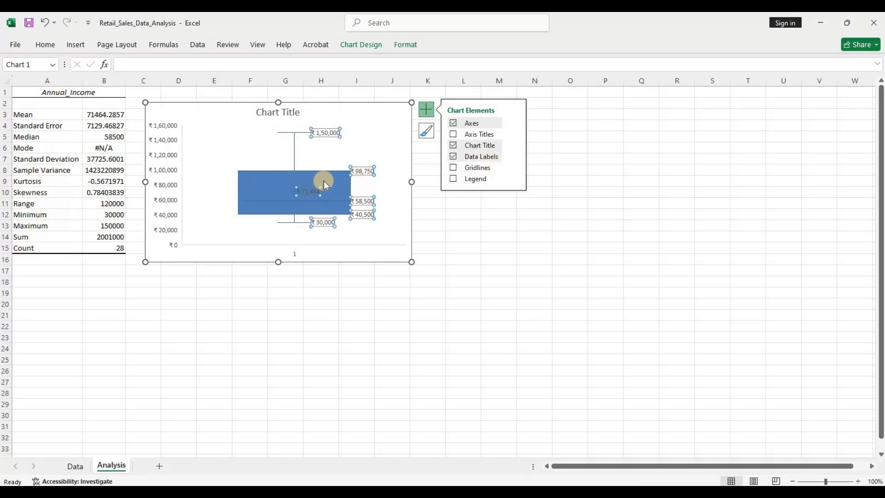
double_click(323, 173)
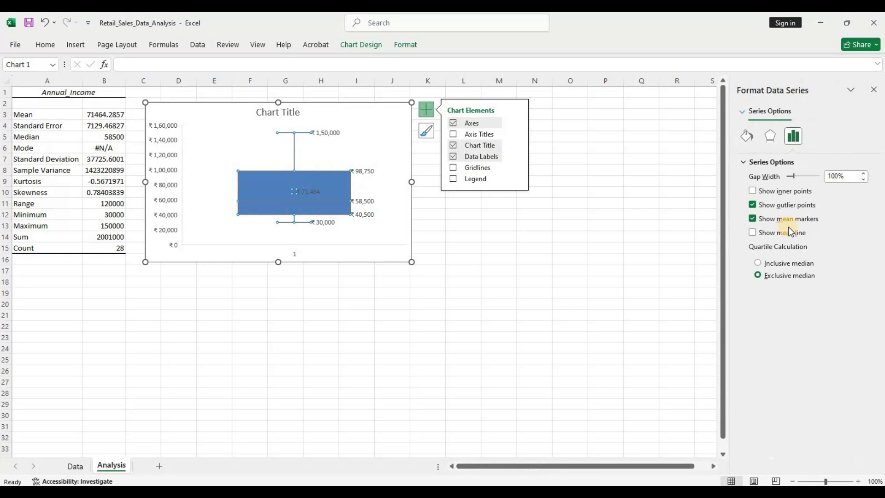
left_click(752, 193)
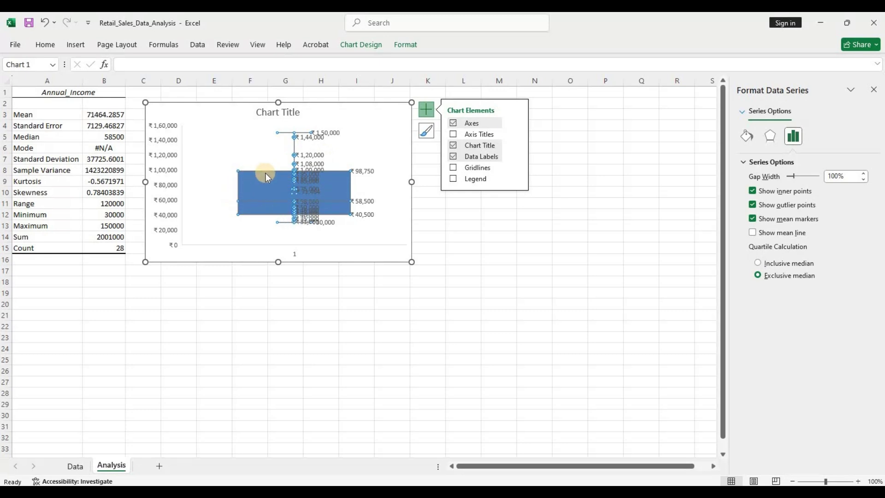
left_click(752, 190)
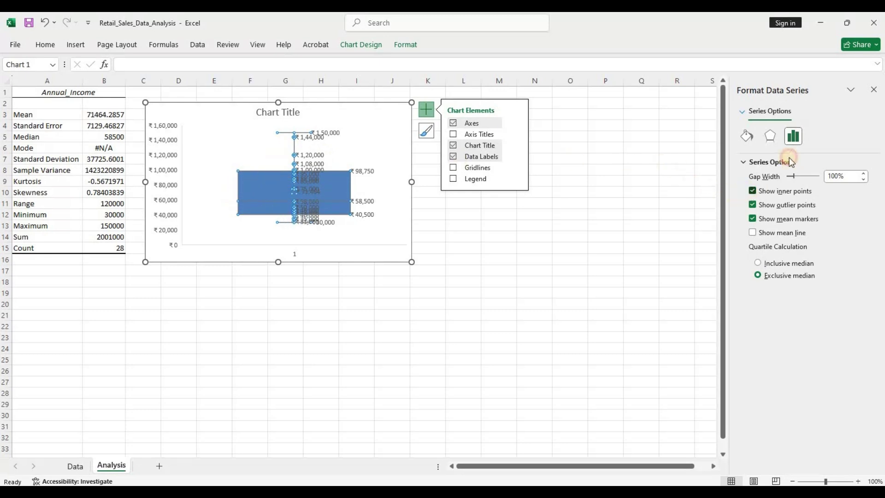
left_click(873, 89)
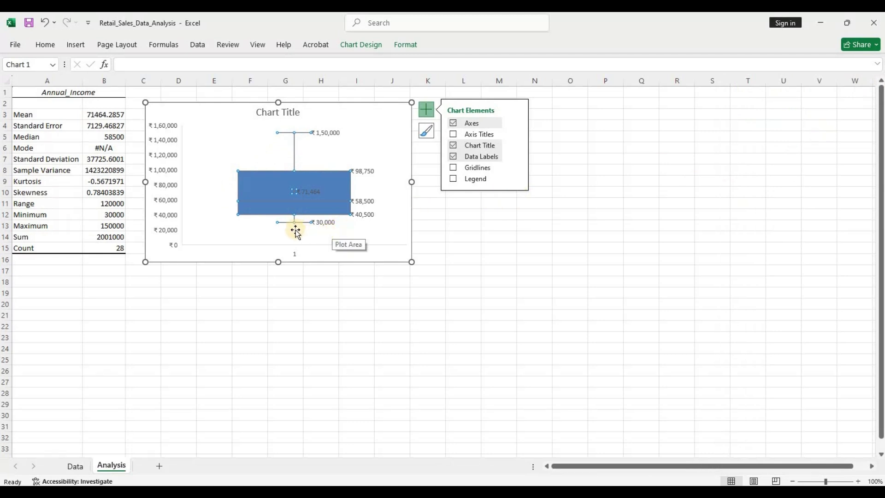
Step: Highlight the Annual_Income values greater than 120000 on the Data sheet using Light Red Fill with Dark Red Text
mouse_move(321, 137)
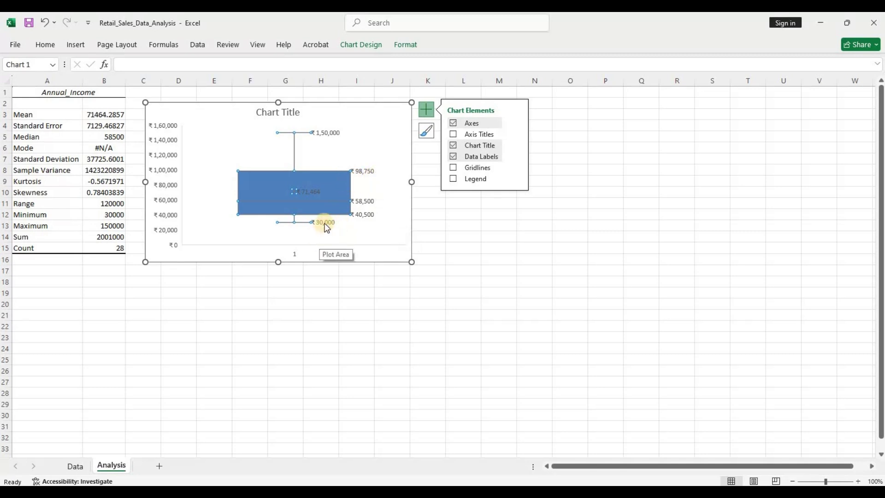
mouse_move(324, 223)
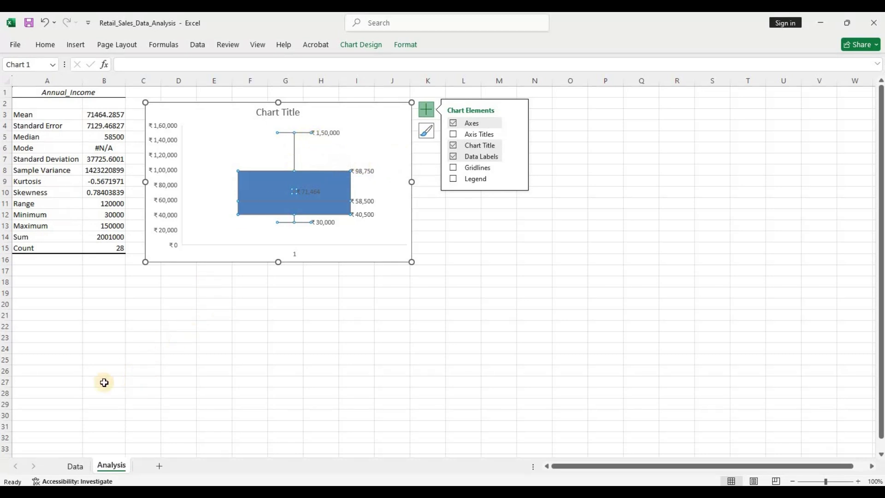
left_click(85, 468)
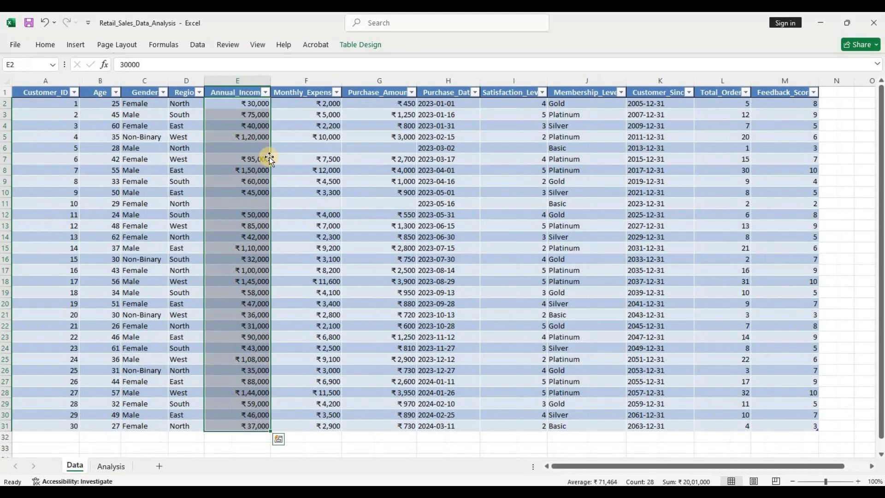
left_click(54, 46)
left_click(469, 90)
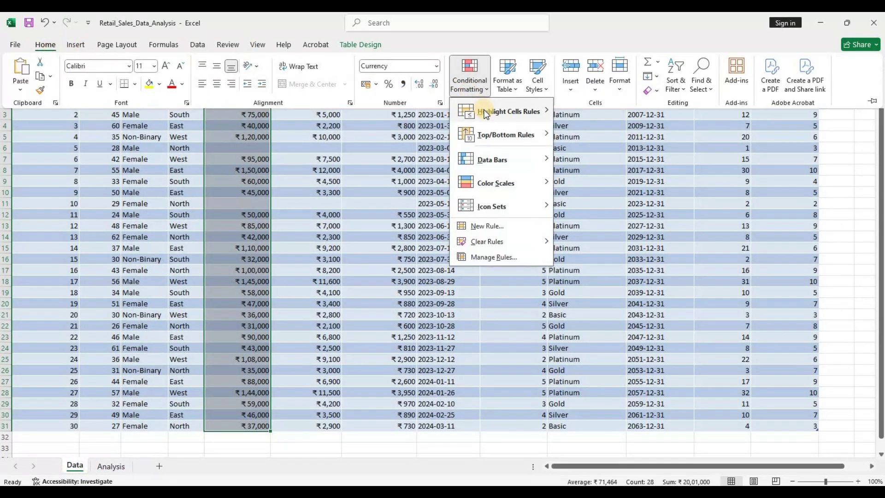
mouse_move(531, 111)
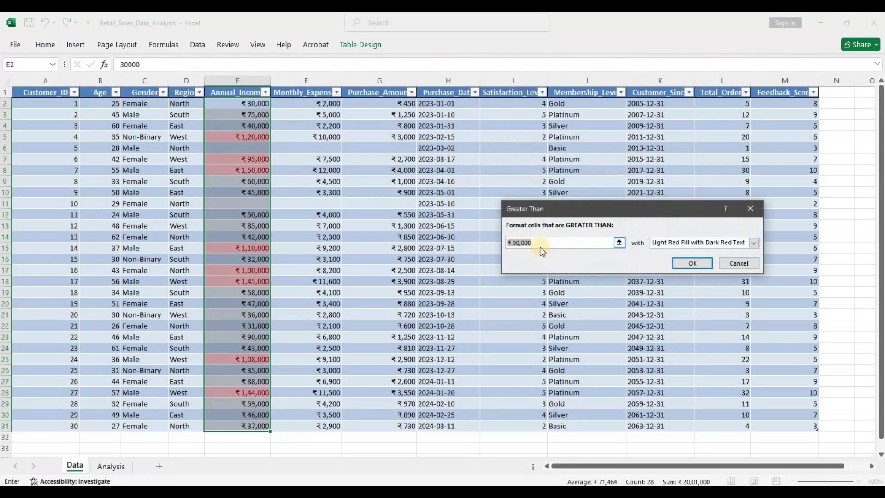
type("120")
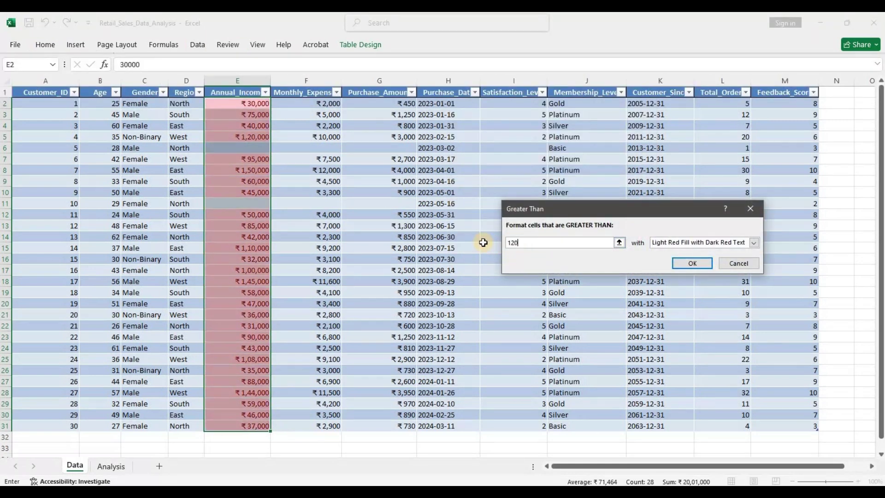
type("000")
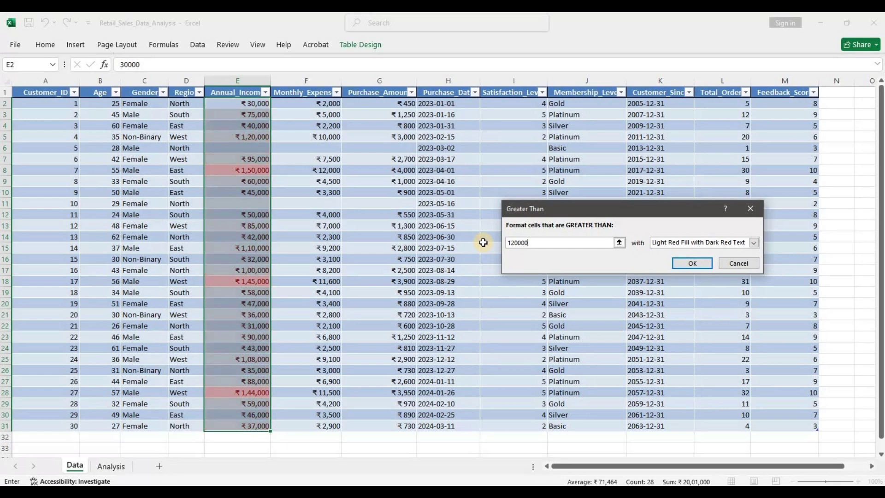
key("Return")
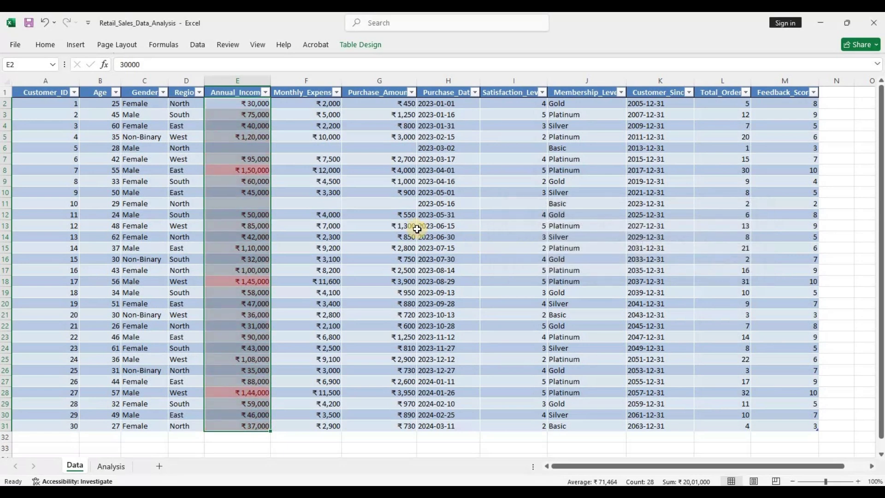
Step: Examine the highlighted high incomes and the blank cells in the Annual_Income column
left_click(412, 226)
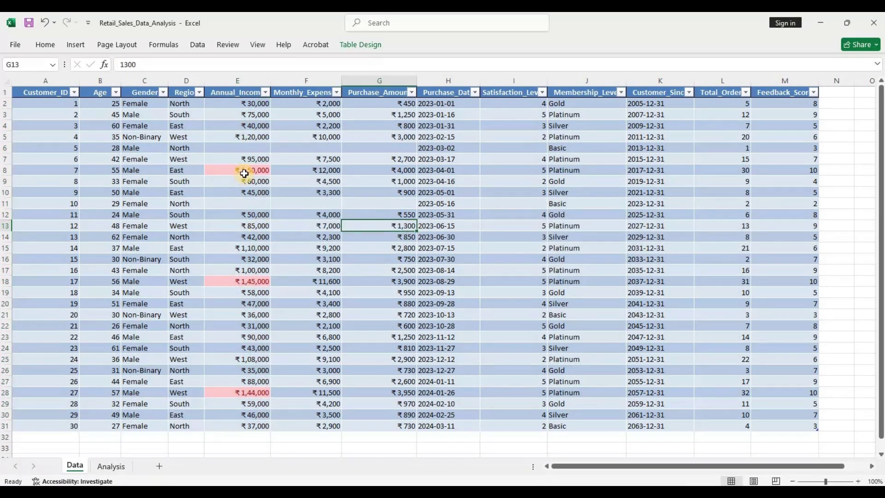
left_click(244, 281)
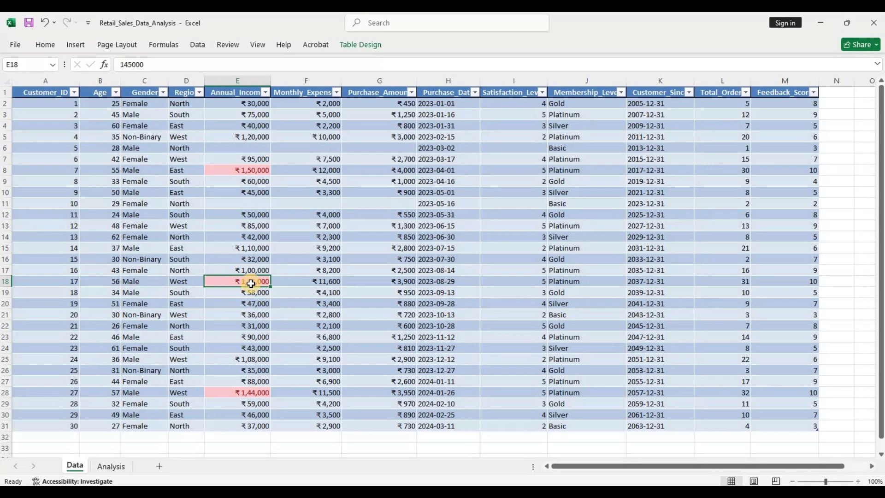
left_click(252, 402)
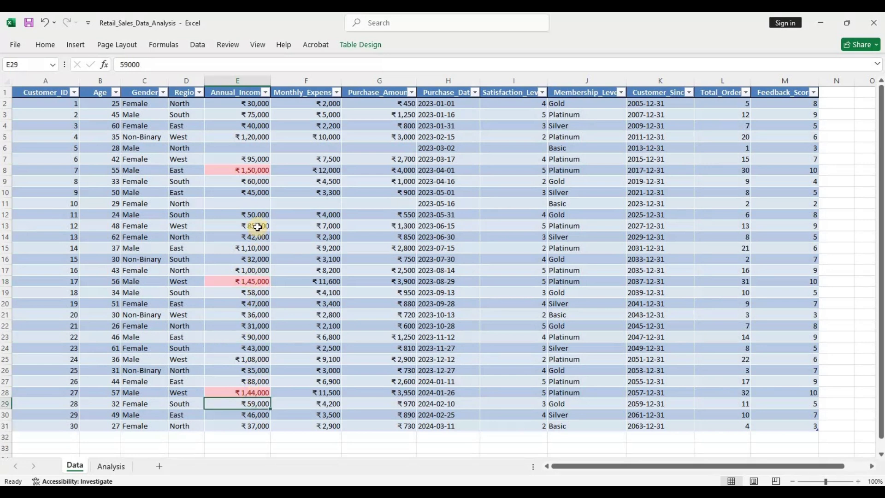
left_click(252, 172)
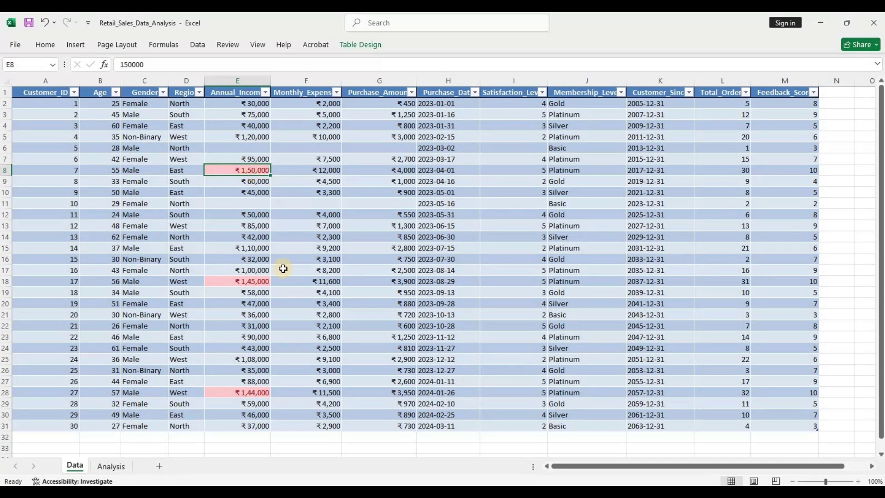
left_click(248, 282)
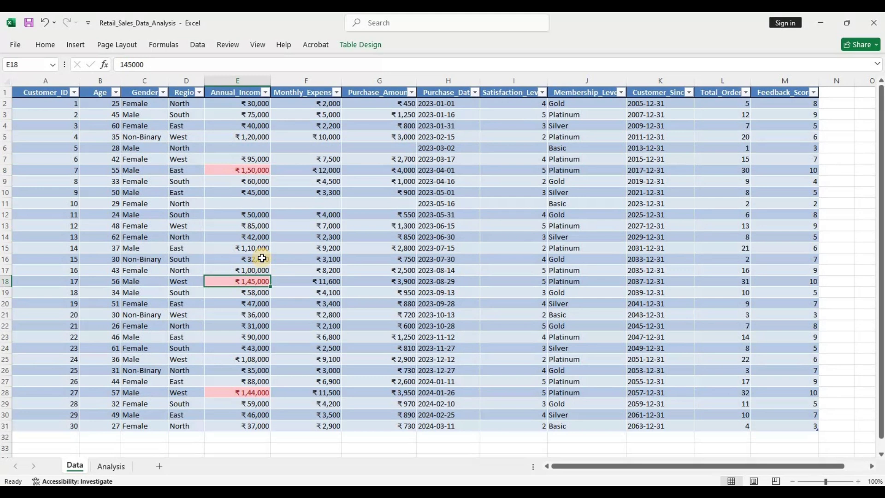
left_click(255, 203)
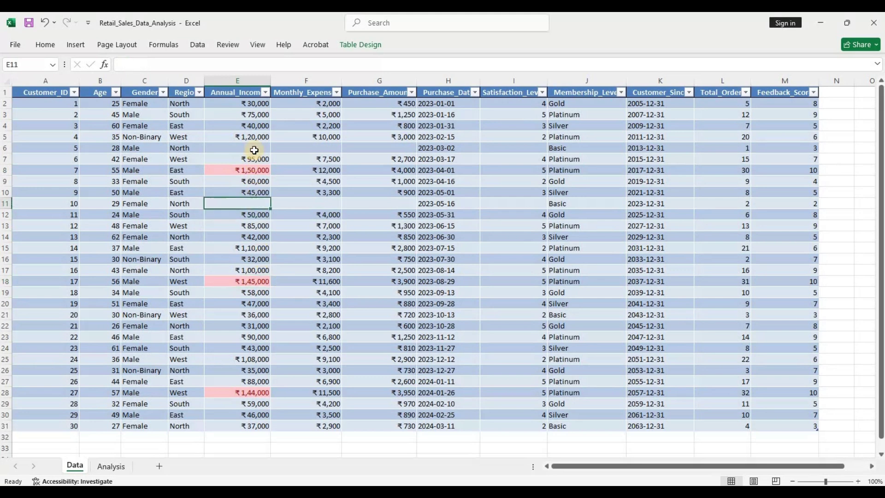
left_click(254, 148)
left_click(253, 203)
Step: Look up the Annual_Income median on the Analysis sheet and fill the blank income cells E6 and E11 with 58500
left_click(257, 148)
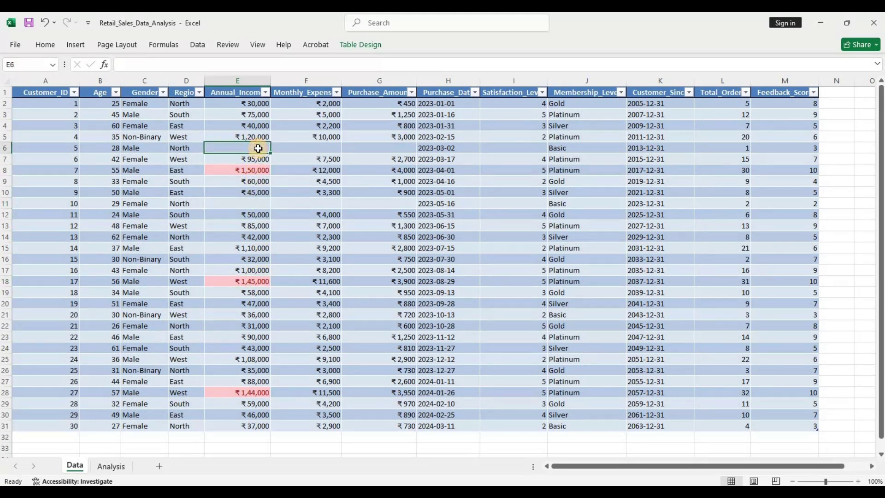
left_click(111, 466)
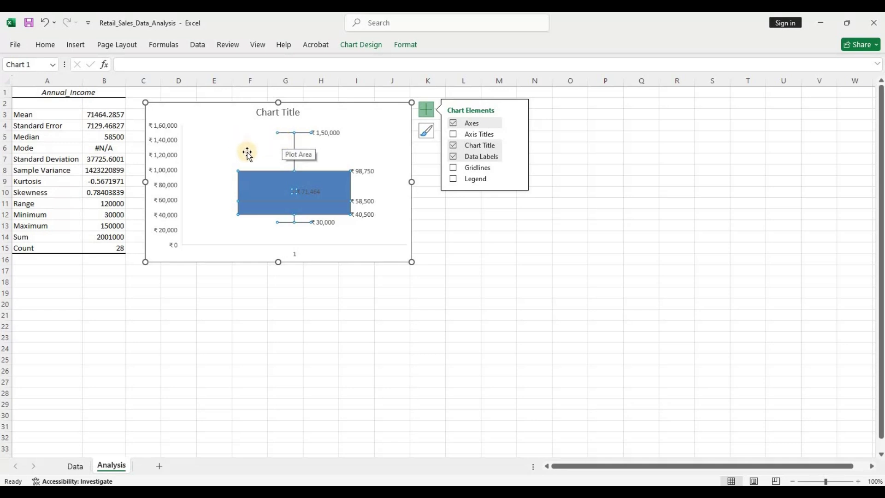
left_click(75, 468)
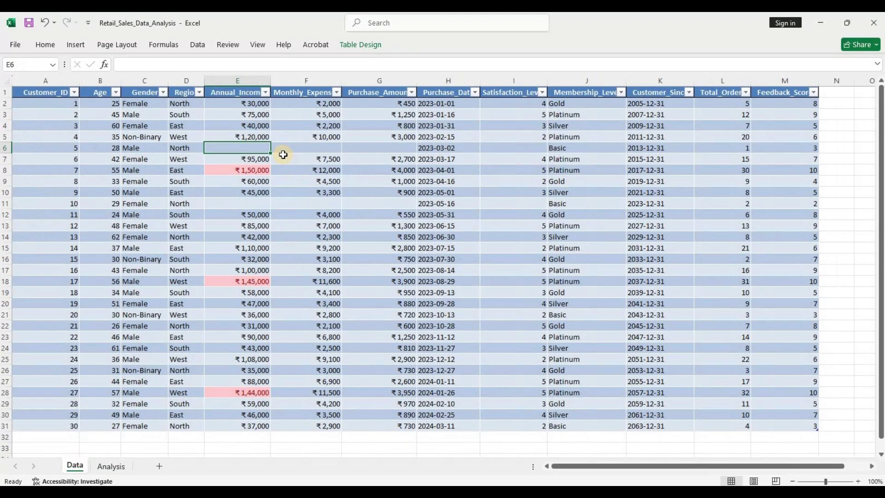
type("58500")
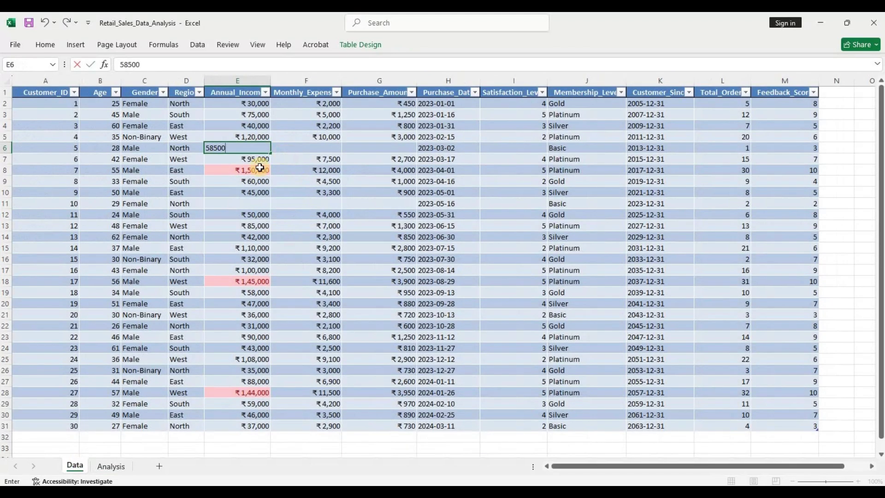
left_click(244, 205)
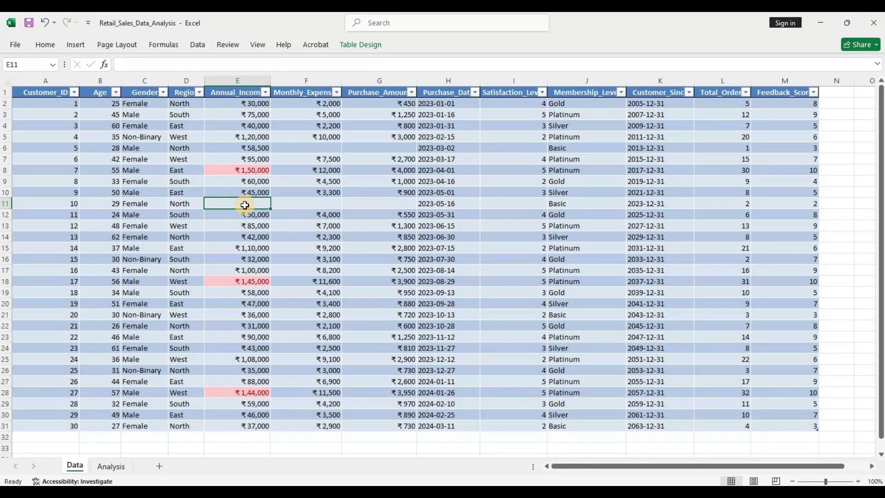
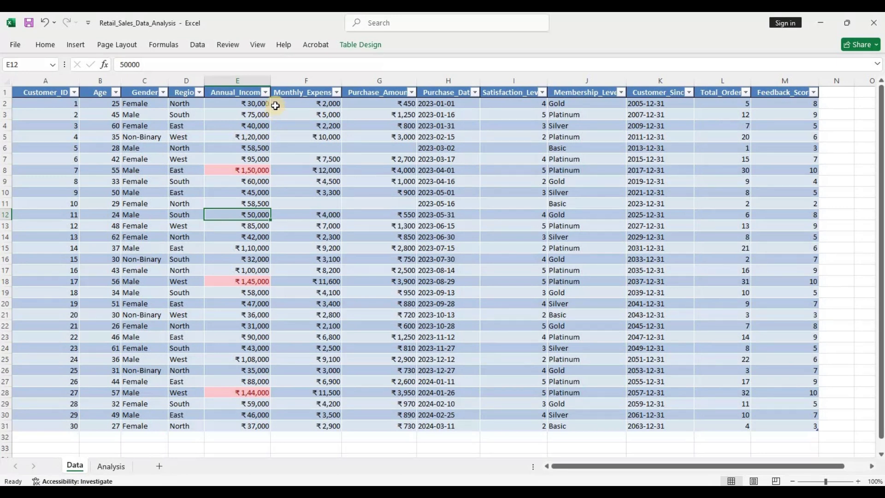
Step: Insert a markers-only scatter chart plotting Purchase_Amount against Annual_Income from the Data sheet, covering both columns through row 31
left_click_drag(245, 92, 236, 426)
left_click_drag(394, 96, 397, 425, "ctrl")
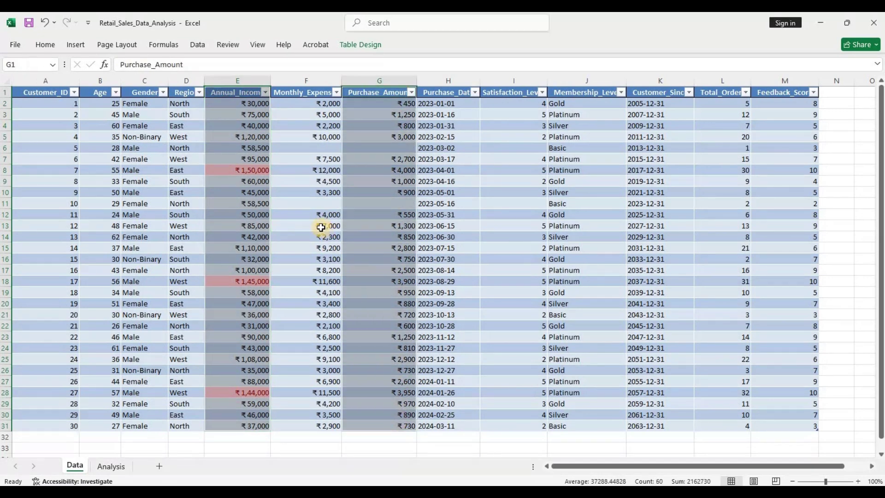
left_click(76, 47)
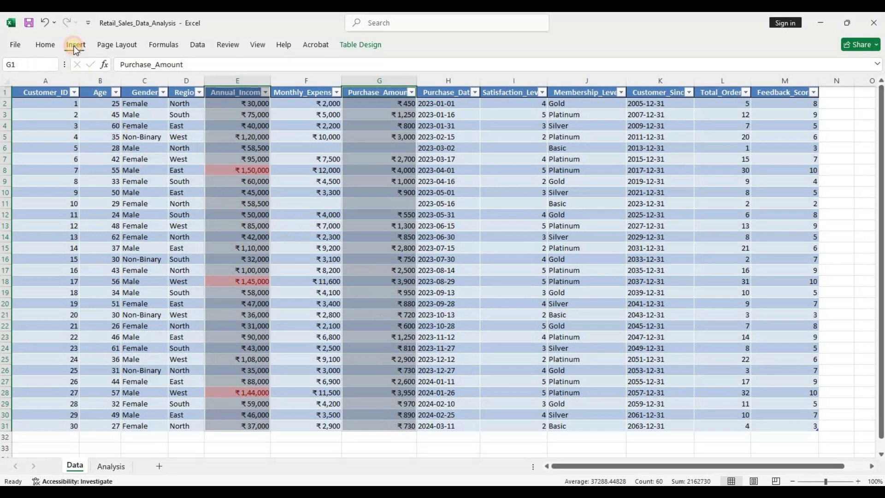
left_click(372, 95)
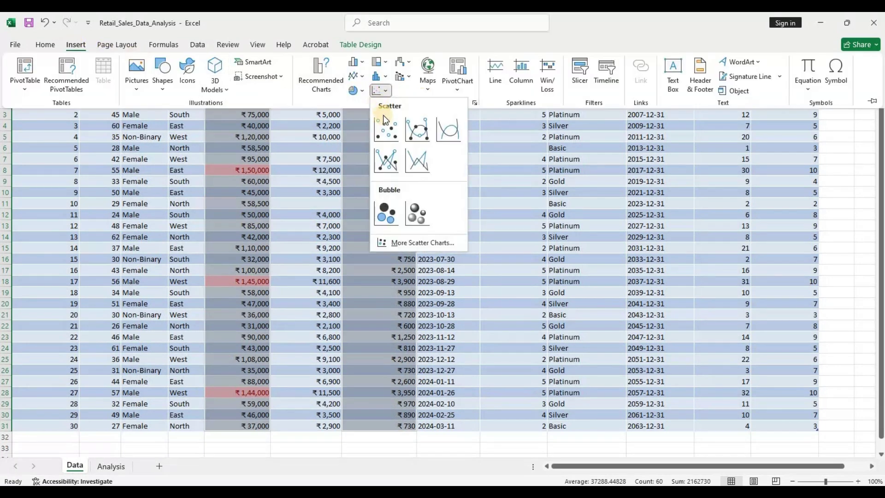
left_click(384, 127)
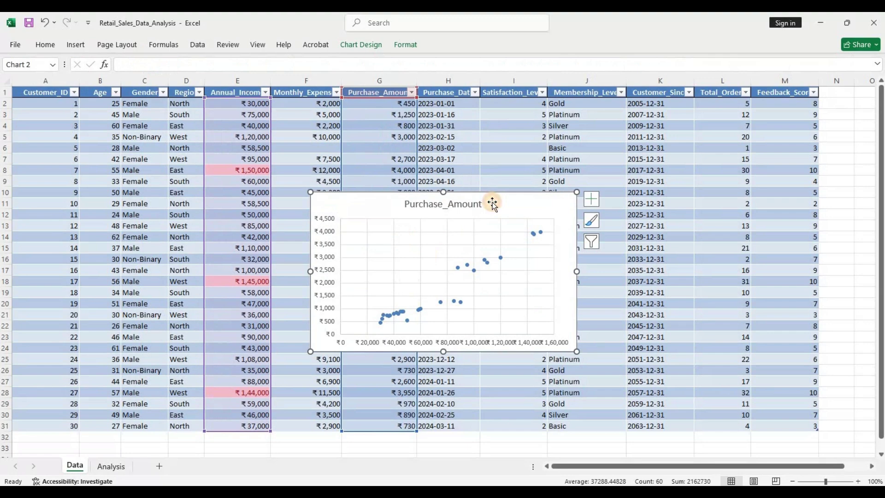
Step: Move the Purchase_Amount scatter chart to the Analysis sheet and place it below the statistics table and box plot
key("ctrl+z")
left_click(111, 466)
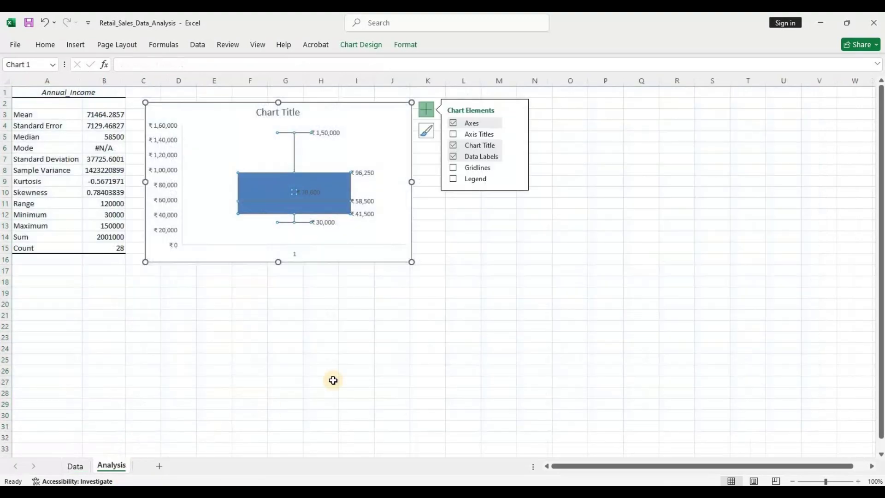
key("ctrl+v")
left_click_drag(365, 125, 231, 290)
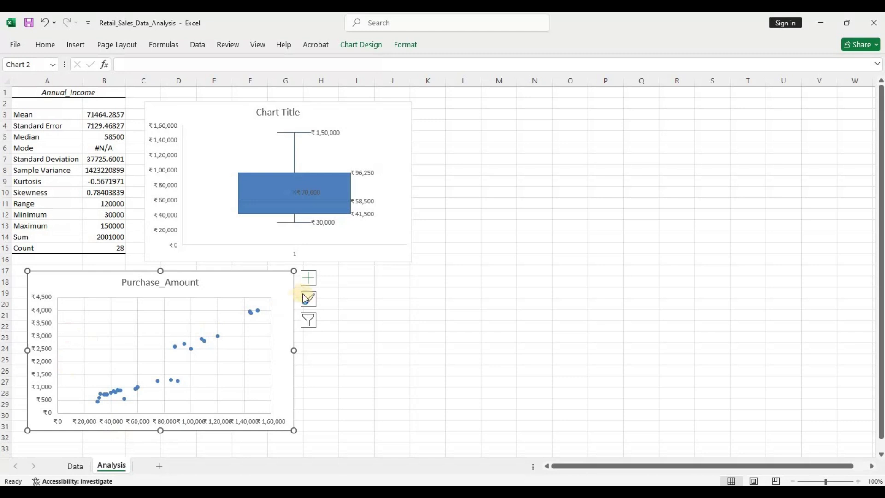
Step: Add a linear trendline to the scatter chart and display its equation and R-squared value on the chart
left_click(308, 278)
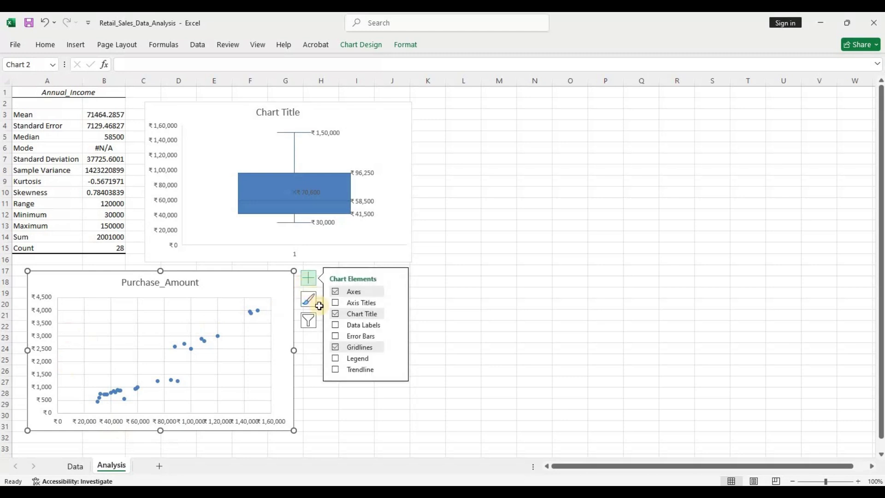
left_click(336, 368)
mouse_move(396, 369)
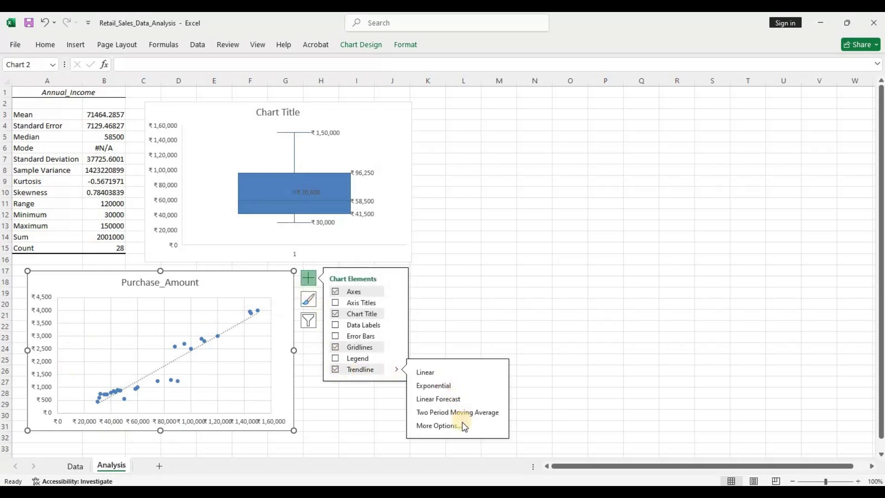
left_click(464, 425)
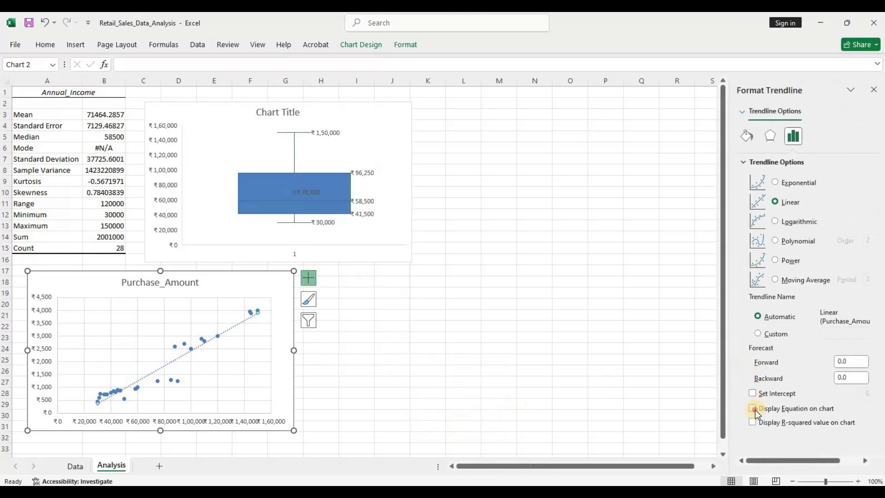
left_click(754, 409)
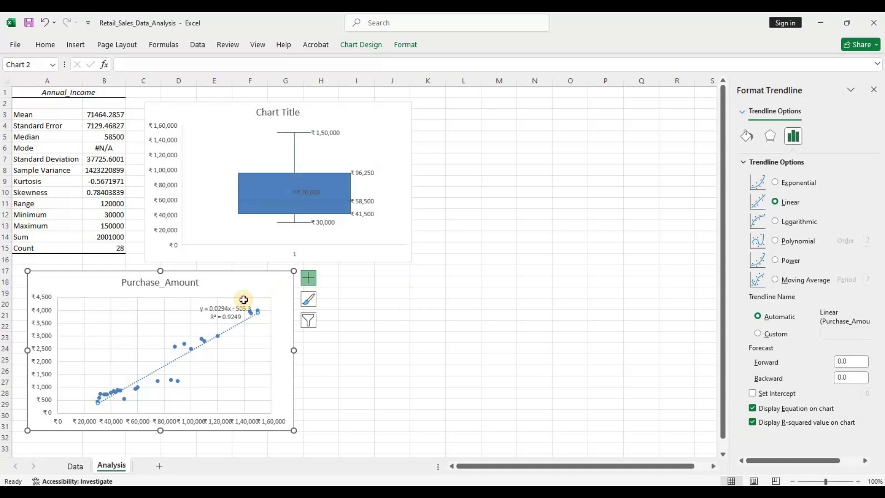
Step: Move the trendline equation label up clear of the data points and nudge the scatter chart slightly
left_click(215, 308)
left_click(215, 308)
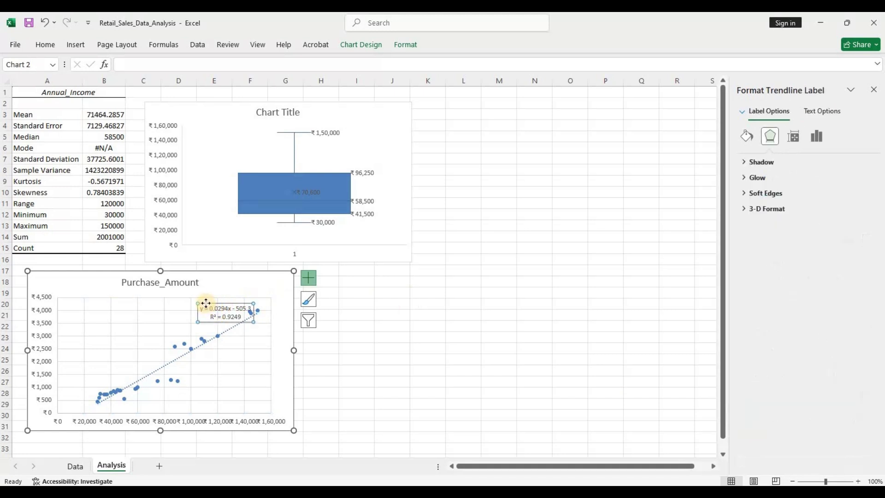
left_click_drag(206, 303, 174, 293)
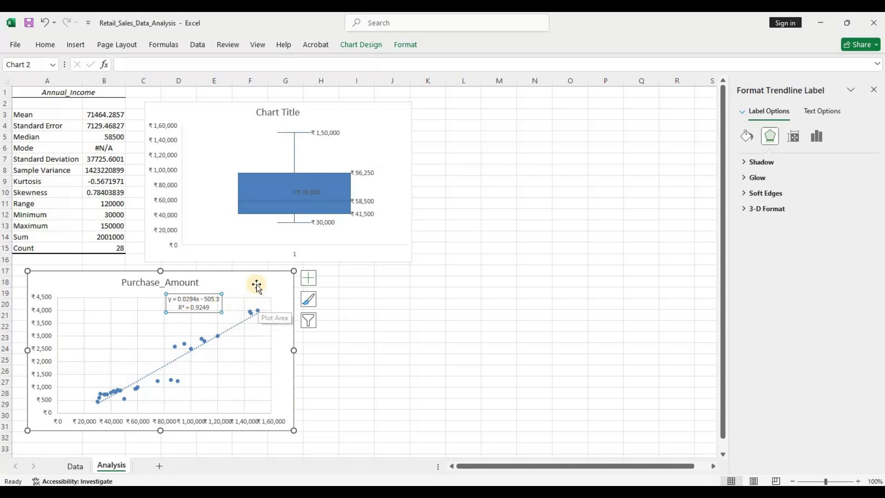
left_click_drag(257, 285, 253, 286)
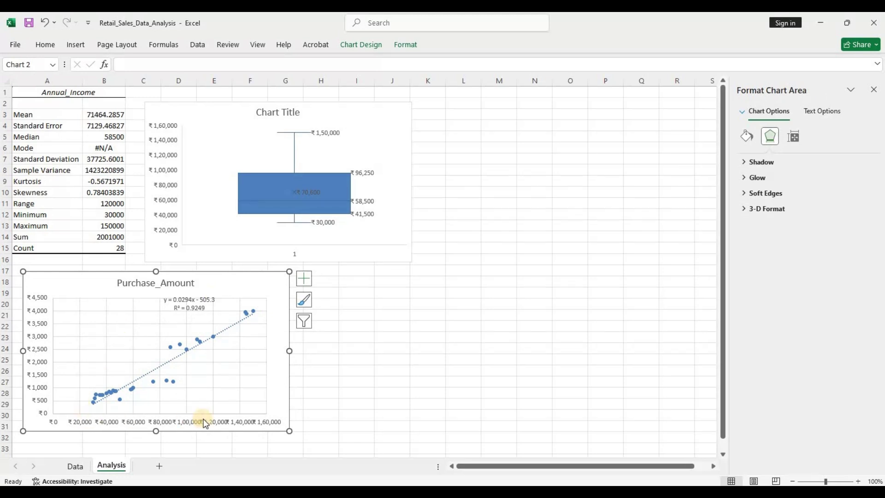
Step: Create a PivotTable from Table1 at cell A34 of the Analysis sheet, with Region as rows and Count of Region as values
left_click(75, 466)
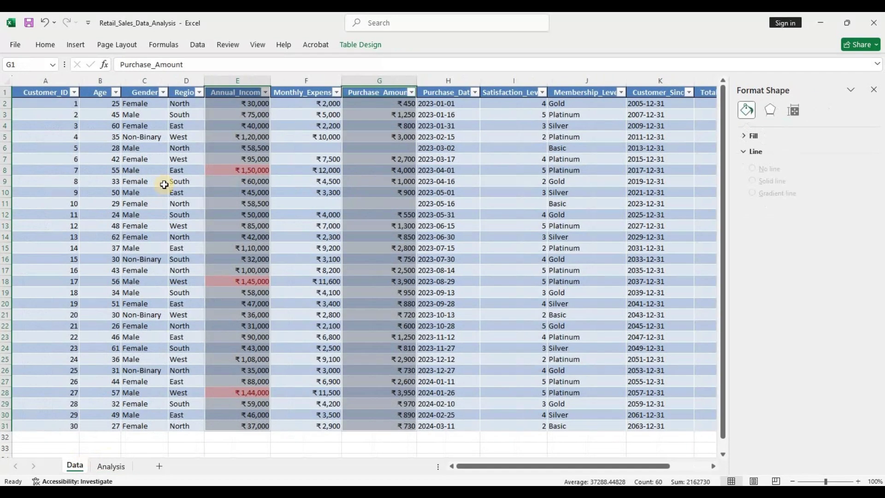
left_click(188, 108)
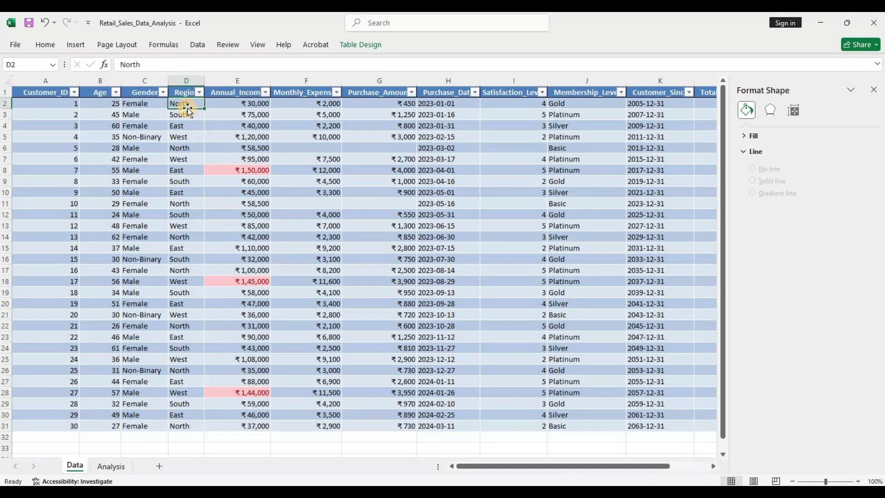
left_click(76, 45)
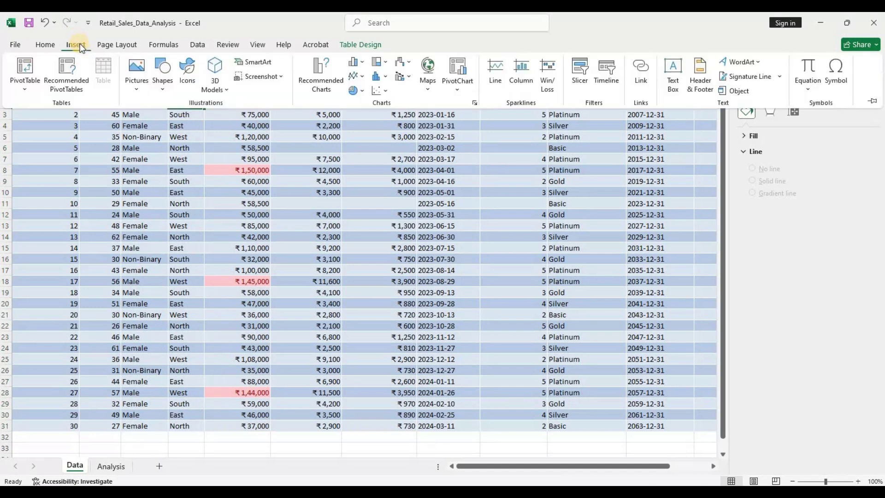
left_click(34, 83)
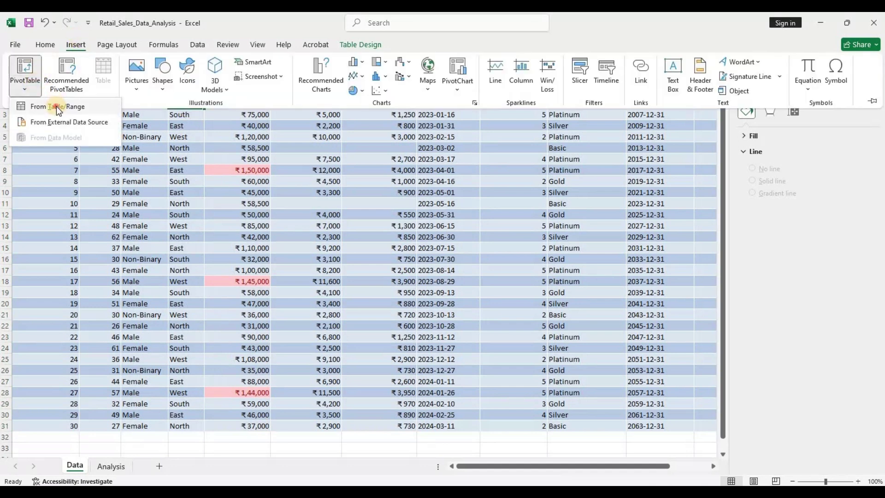
left_click(57, 106)
left_click(535, 243)
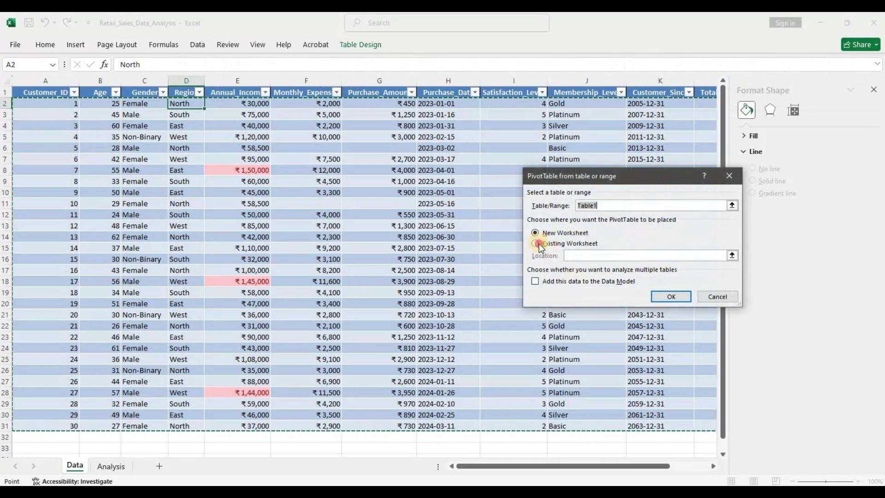
left_click(584, 256)
left_click(111, 466)
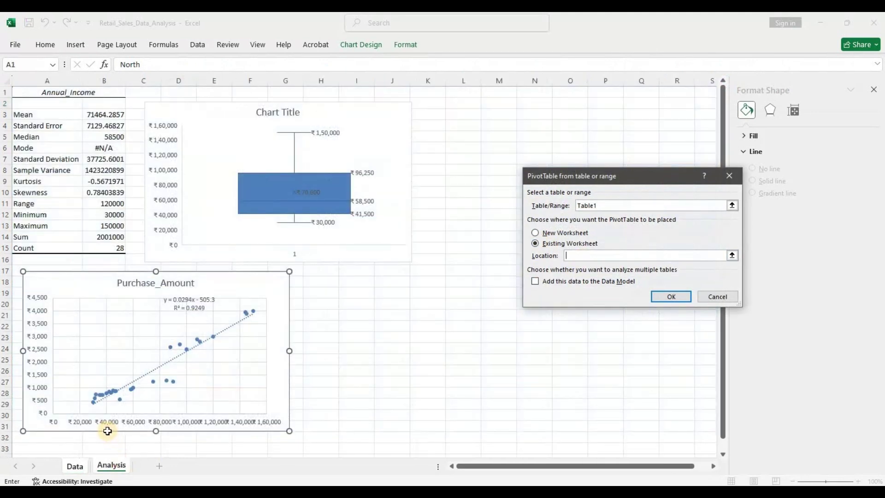
scroll(57, 359, "down", 3)
left_click(58, 359)
left_click(671, 297)
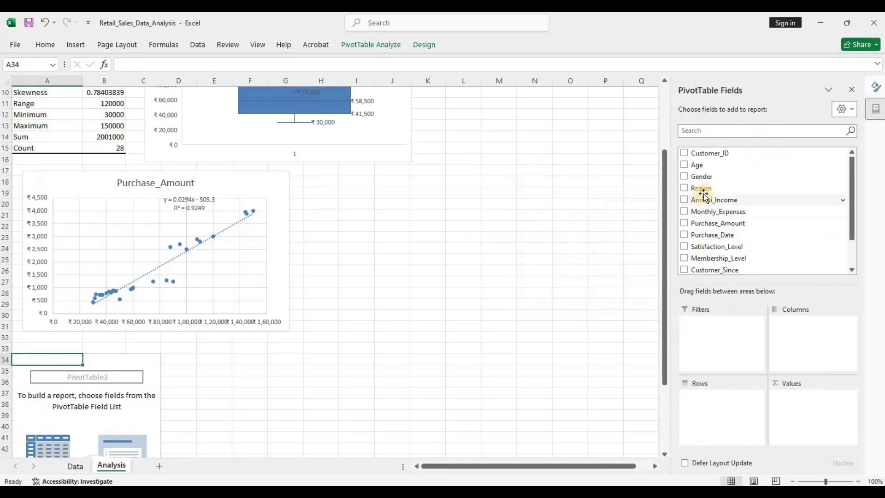
left_click_drag(701, 188, 723, 401)
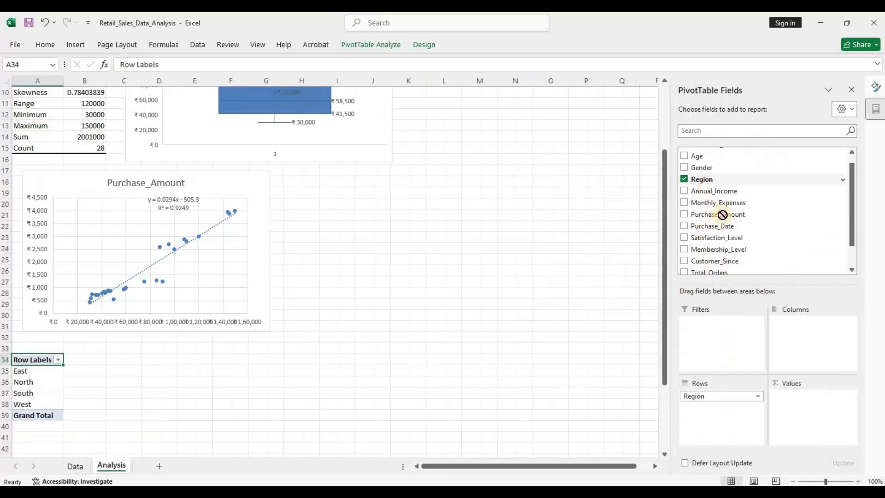
left_click_drag(725, 213, 802, 405)
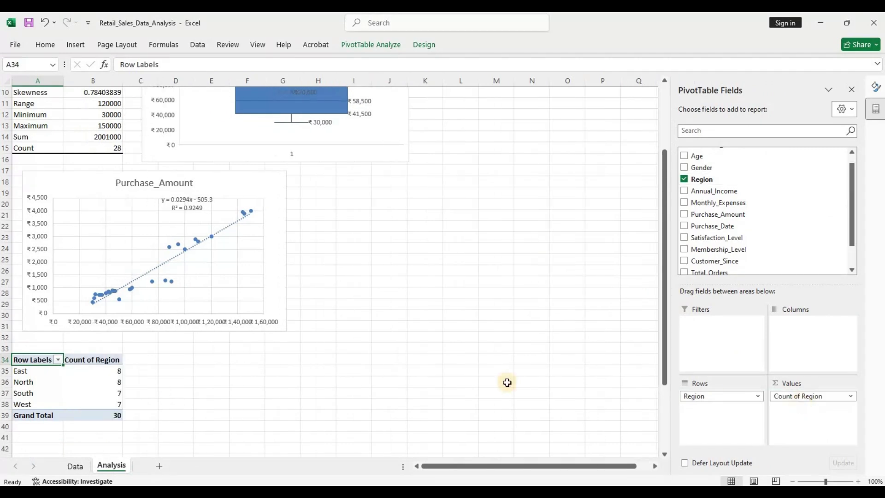
Step: Insert a 2-D pie chart from the Region PivotTable and place it beside the table
left_click(59, 370)
left_click(79, 45)
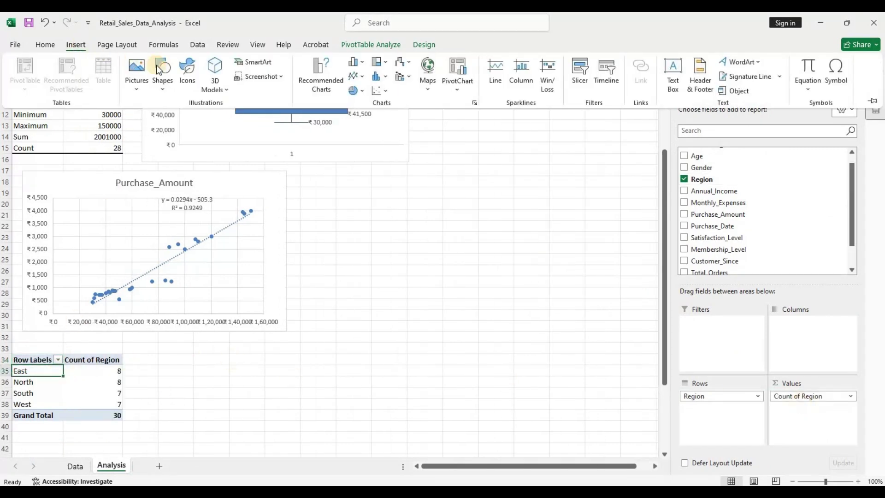
left_click(356, 91)
left_click(364, 130)
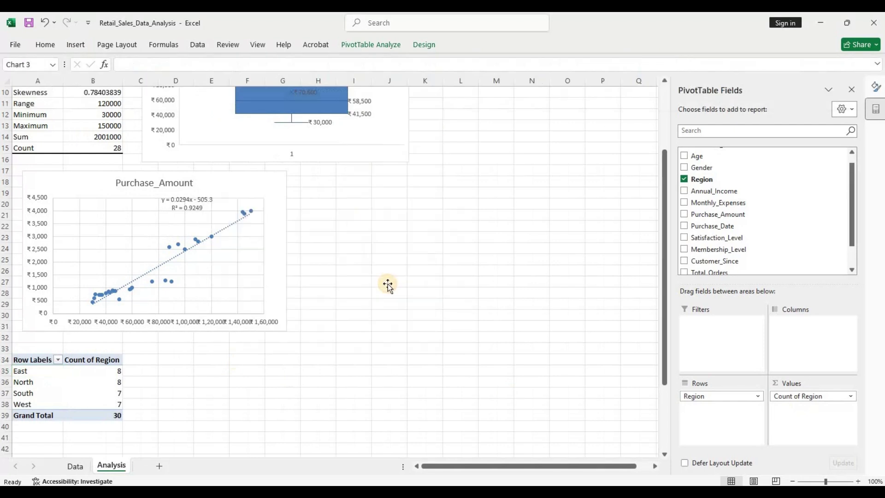
left_click_drag(401, 253, 382, 404)
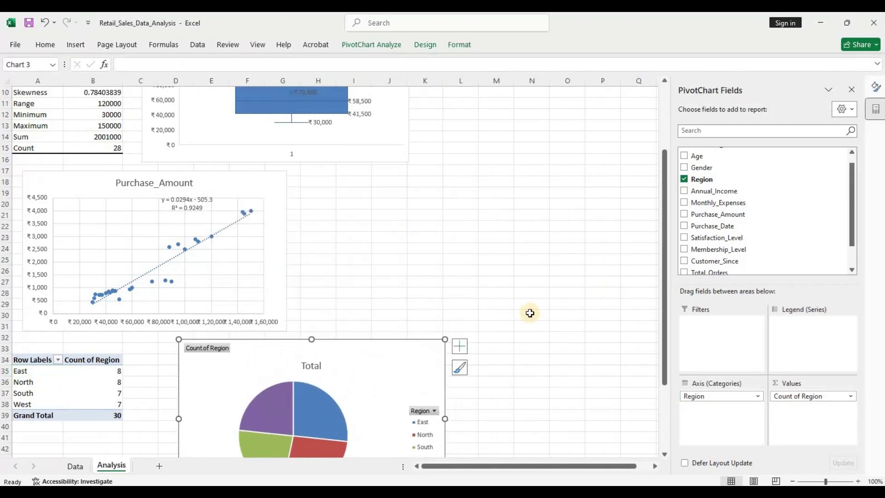
Step: Add data labels to the Region pie chart and shift the chart slightly down beside the PivotTable
scroll(527, 310, "down", 3)
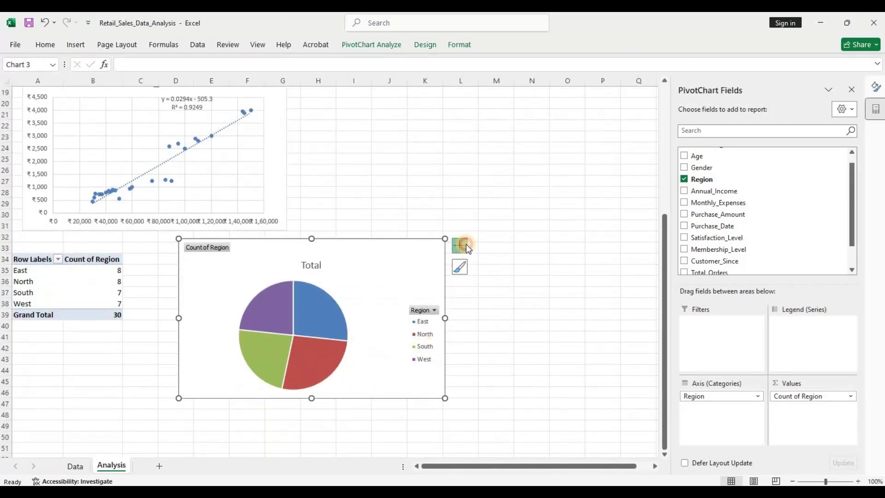
left_click(467, 247)
left_click(486, 271)
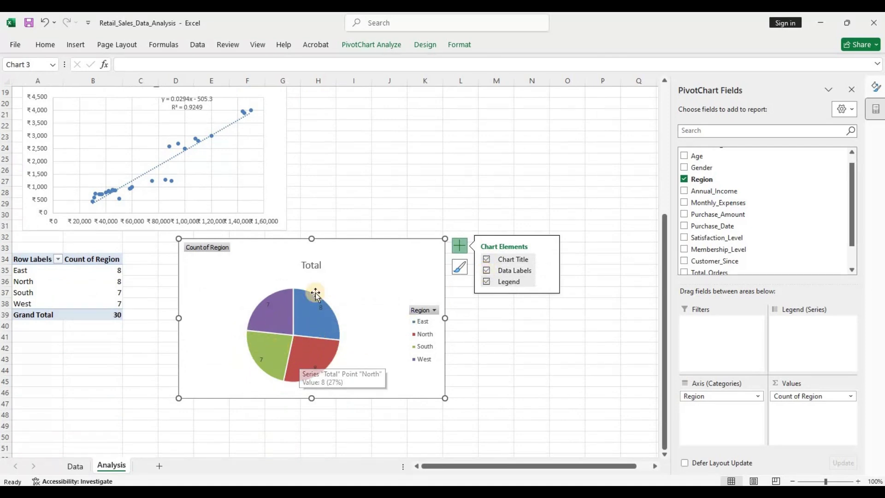
left_click_drag(359, 263, 353, 277)
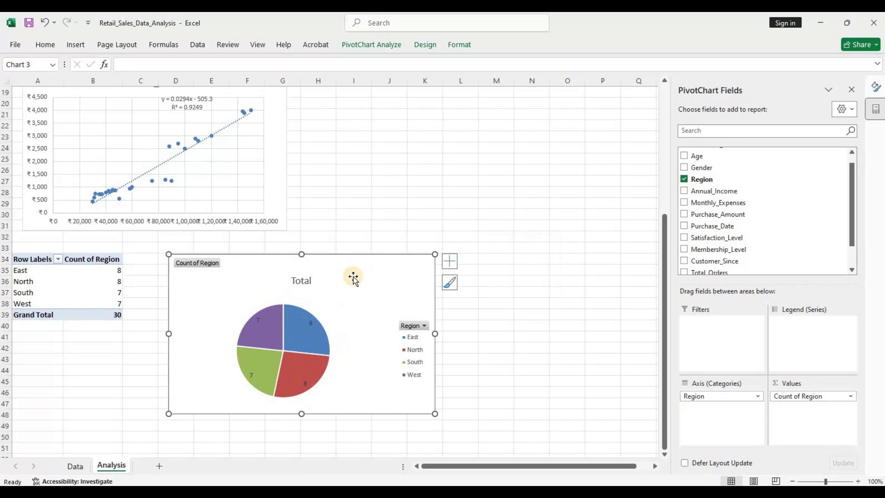
scroll(353, 276, "down", 2)
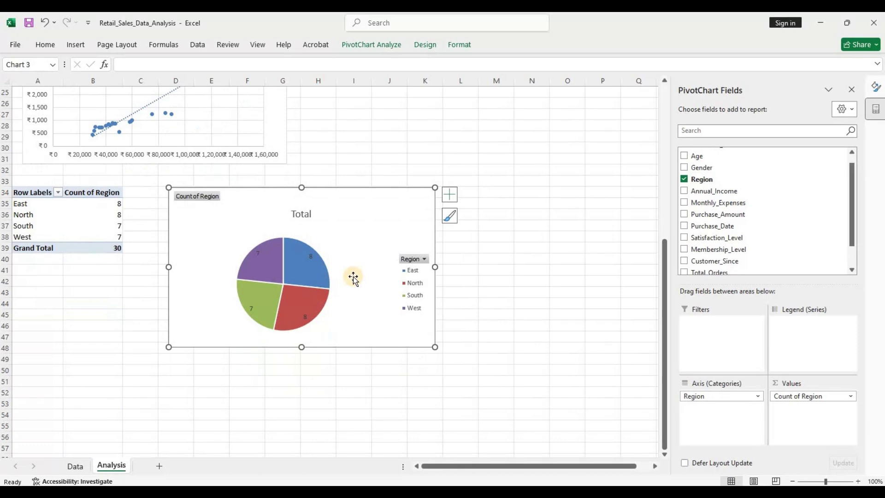
scroll(353, 277, "up", 3)
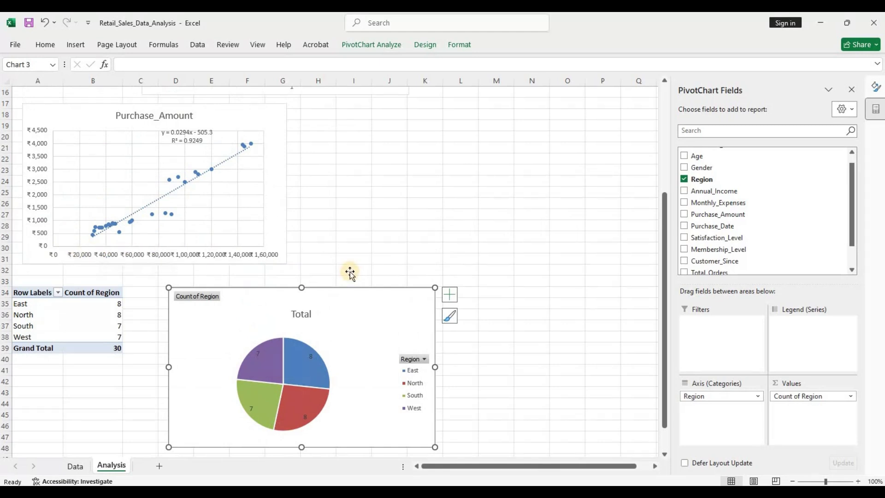
scroll(349, 271, "down", 3)
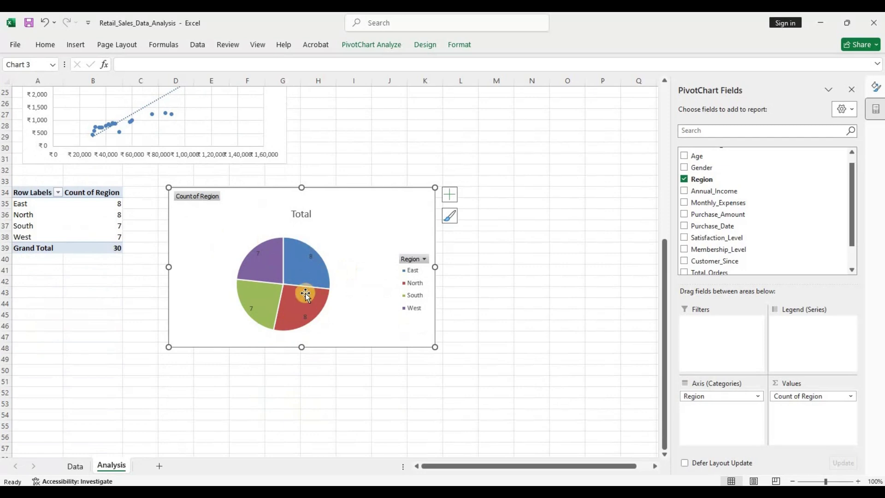
mouse_move(337, 291)
scroll(338, 291, "up", 1)
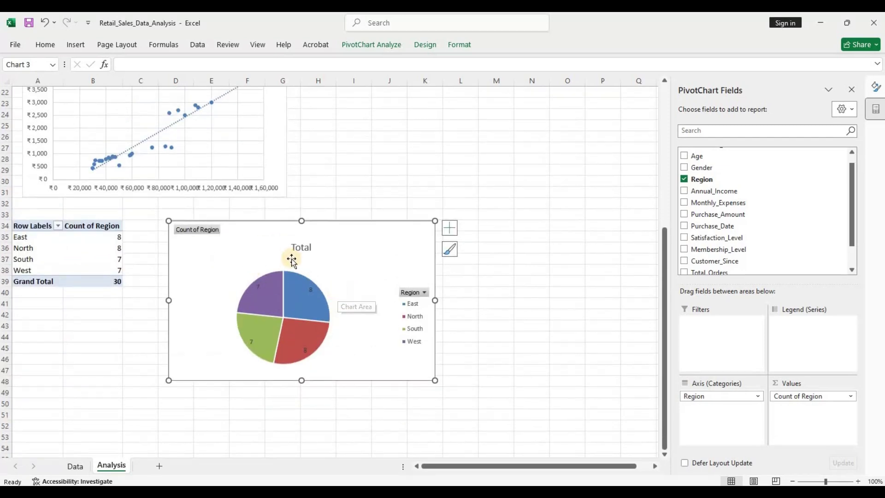
scroll(351, 275, "up", 1)
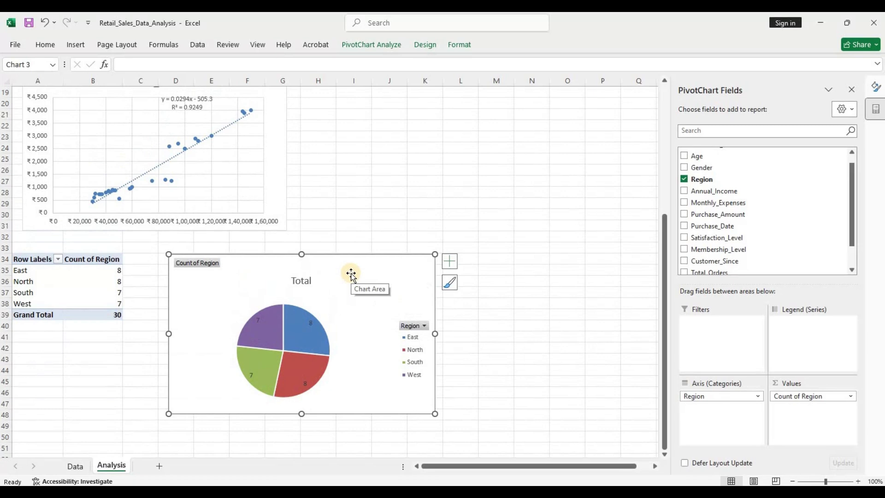
Step: Copy the Region PivotTable to cell A50 and replace the copy's Count of Region values with Sum of Annual_Income
scroll(351, 275, "down", 3)
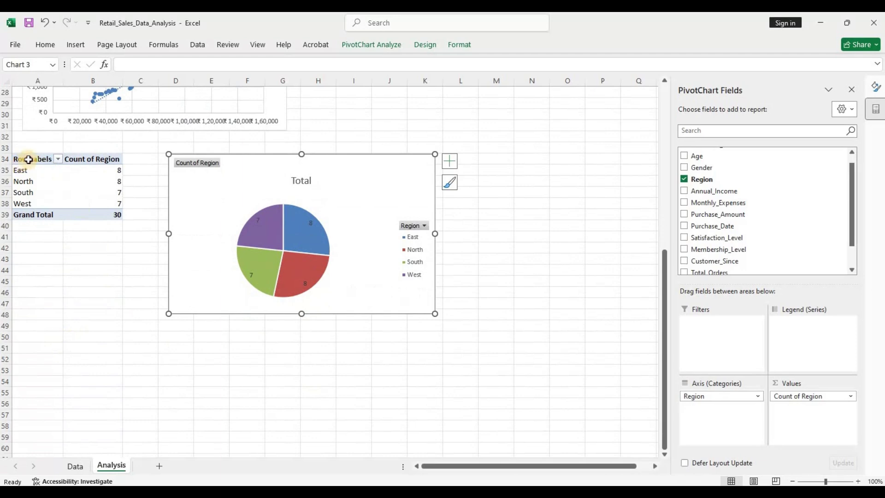
left_click_drag(28, 160, 87, 211)
key("ctrl+c")
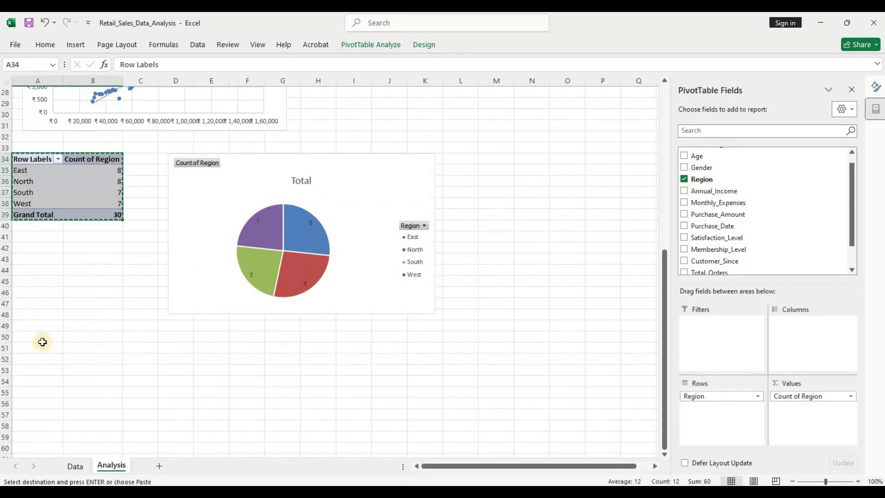
left_click(42, 342)
key("ctrl+v")
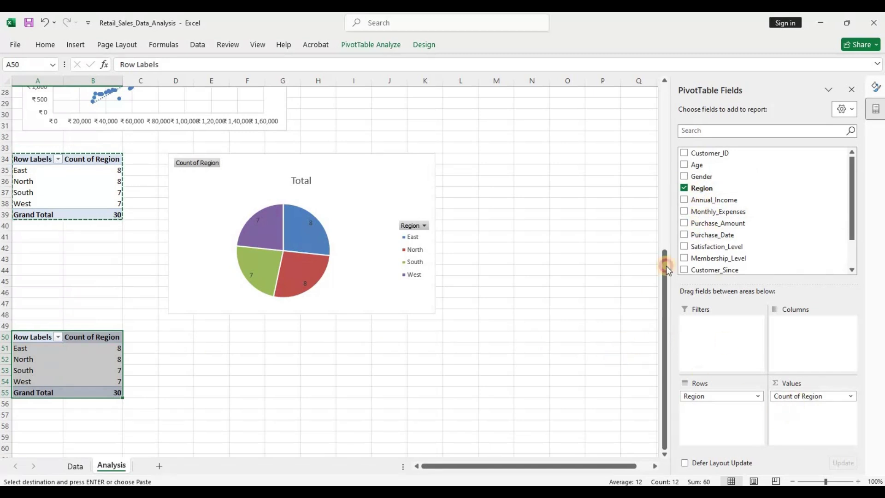
left_click_drag(667, 270, 668, 268)
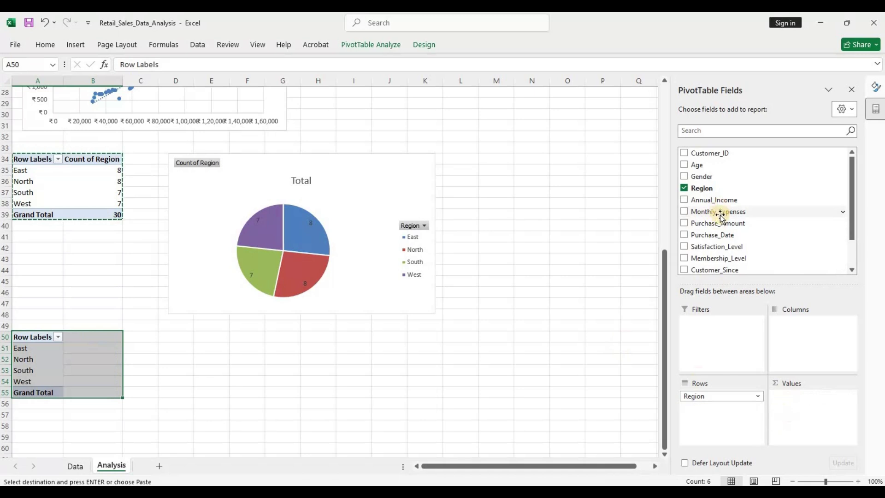
left_click_drag(721, 221, 796, 405)
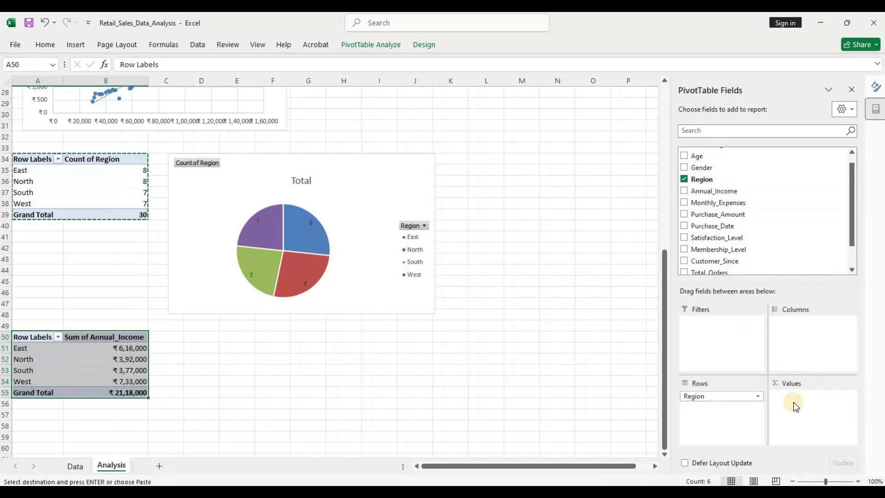
Step: Insert a 2-D pie chart from the Annual_Income PivotTable and place it beside that table, below the Count of Region chart
left_click(107, 359)
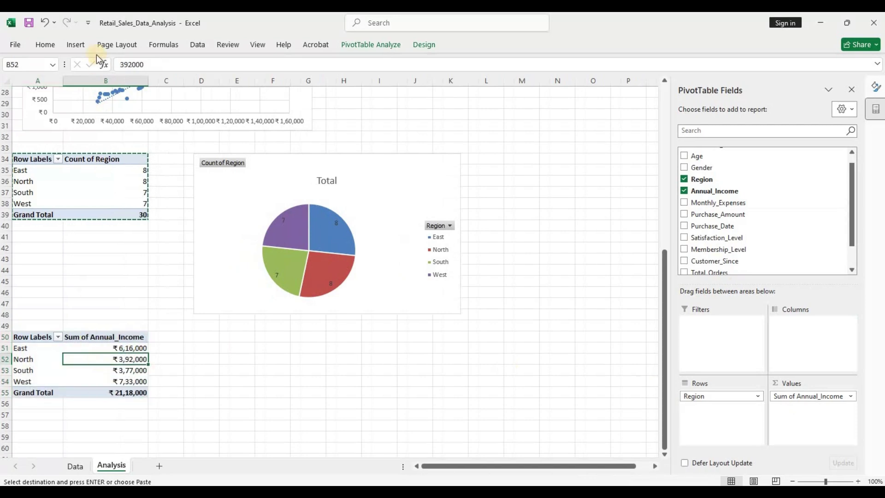
left_click(76, 45)
left_click(357, 90)
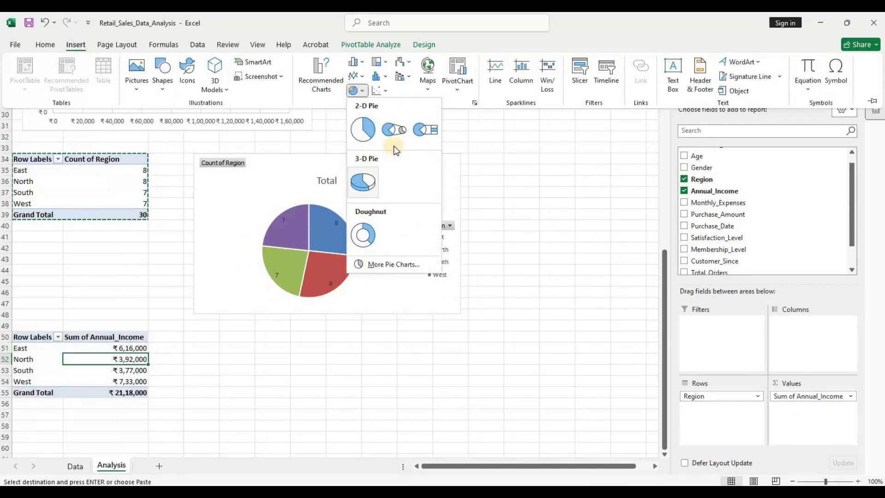
left_click(363, 130)
left_click_drag(420, 227, 425, 351)
Step: Add data labels to the Annual_Income pie chart and shift the chart to line up with the Count of Region chart above
left_click(460, 336)
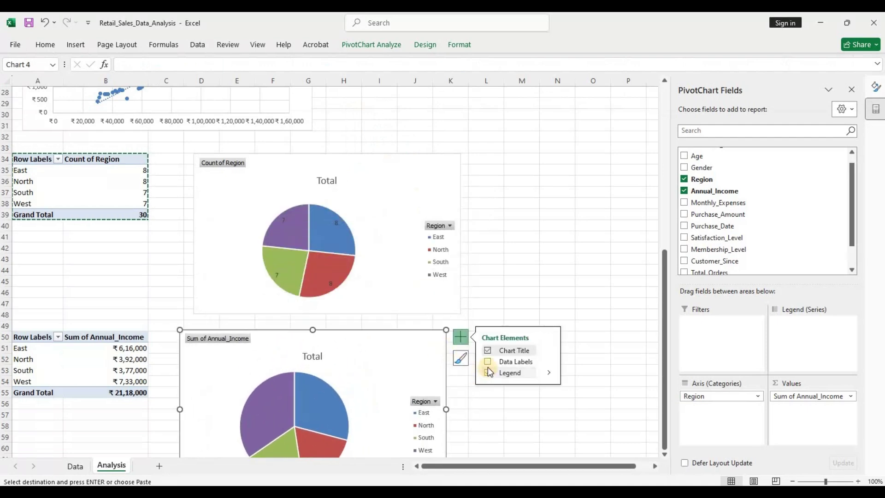
left_click(488, 362)
scroll(350, 385, "down", 3)
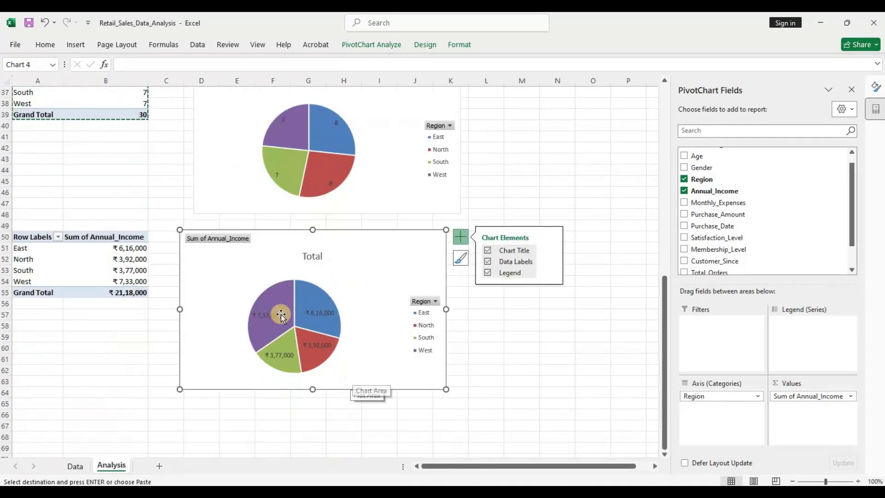
mouse_move(260, 320)
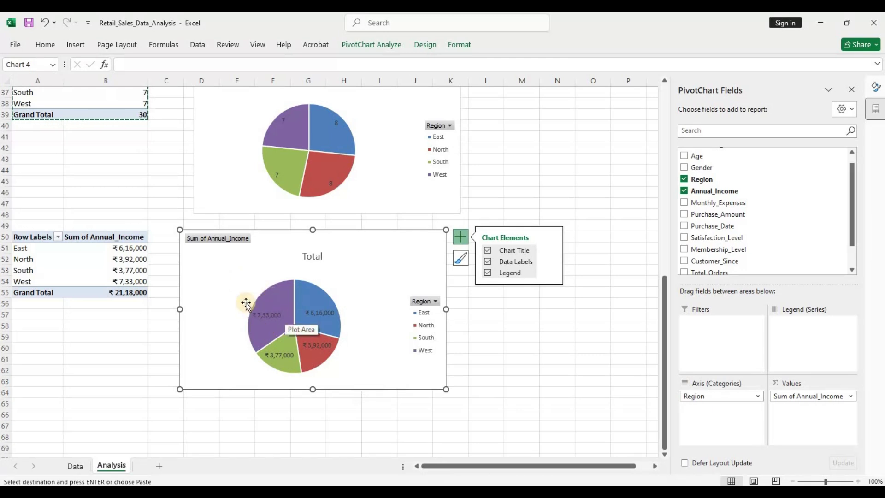
mouse_move(286, 331)
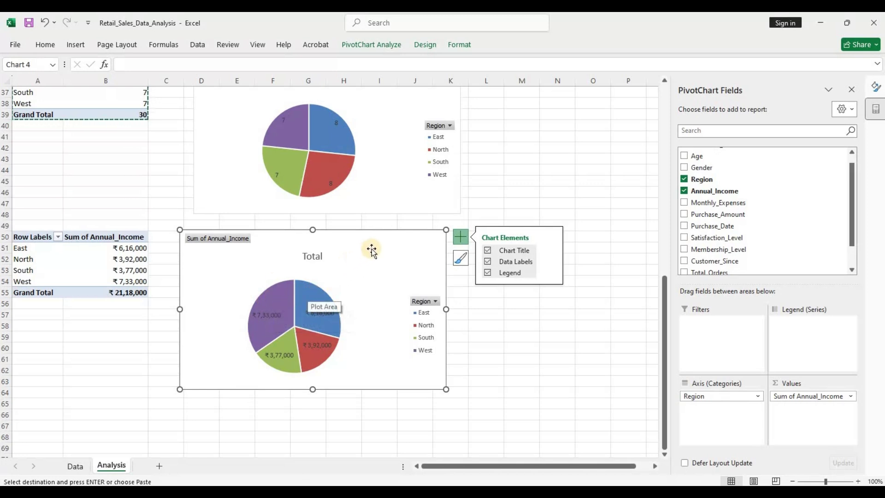
left_click_drag(372, 250, 389, 251)
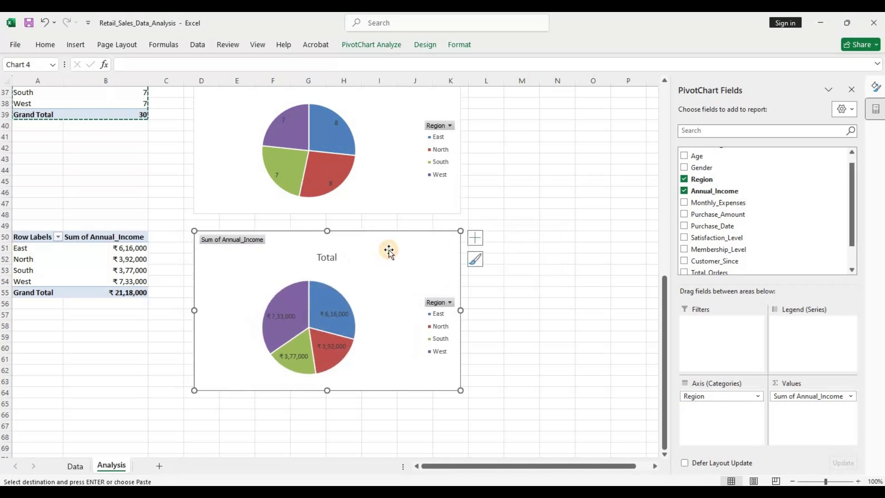